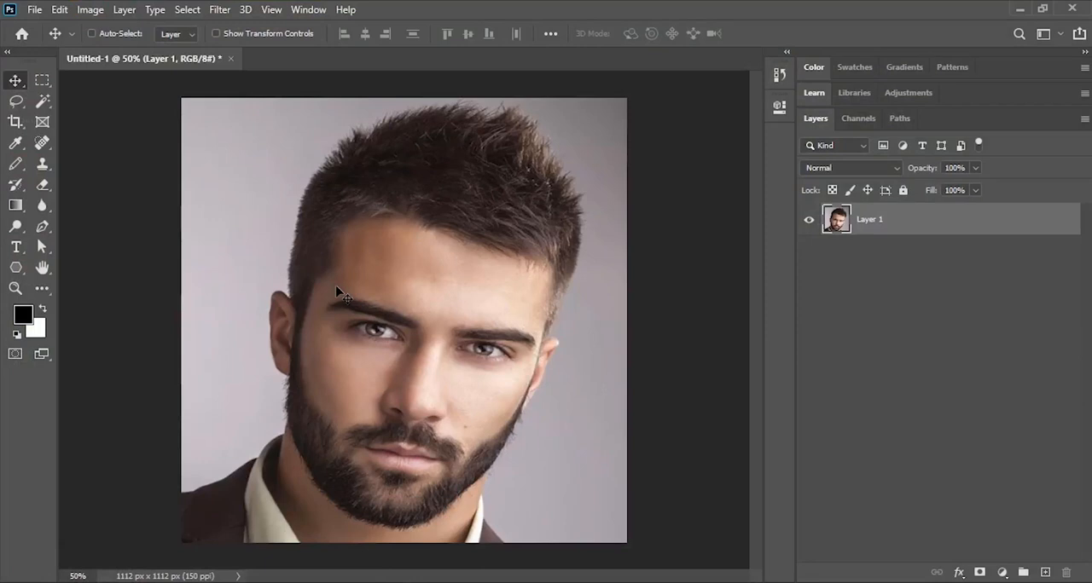
# - Check the portrait document's pixel dimensions and resolution in the Image Size settings
pyautogui.click(91, 10)
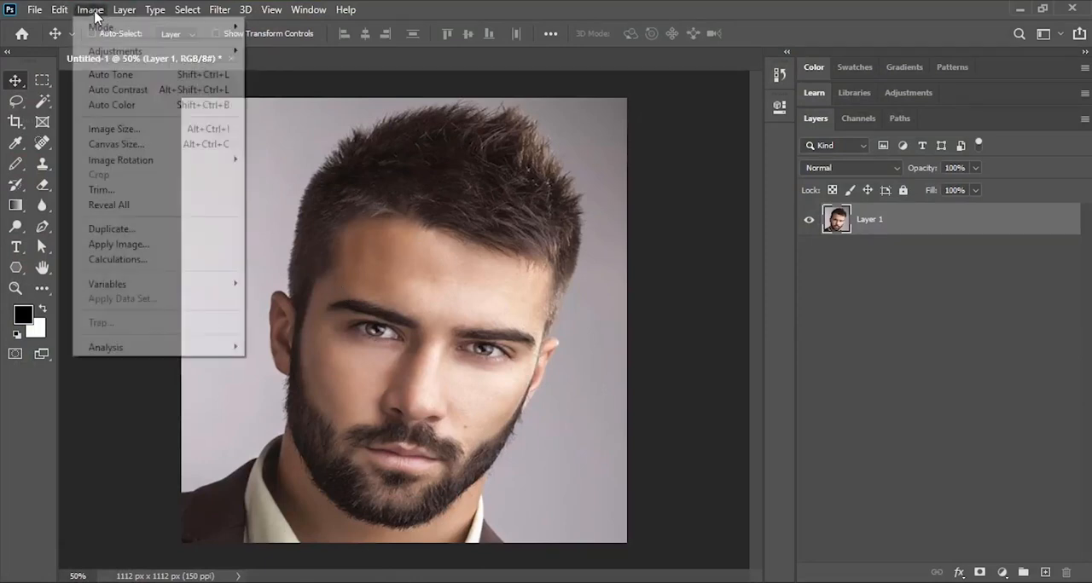
pyautogui.click(115, 129)
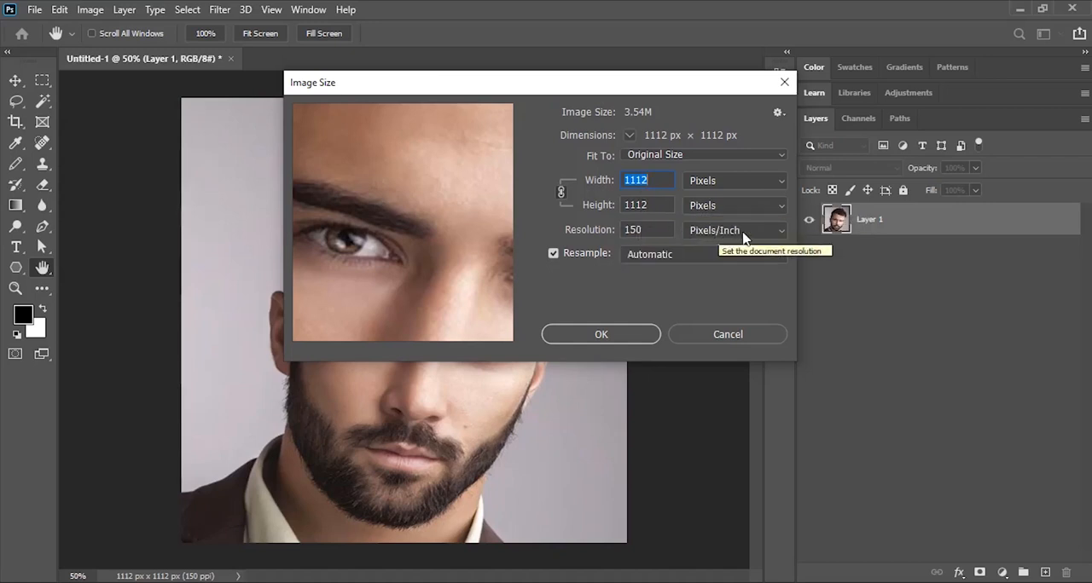
pyautogui.click(616, 341)
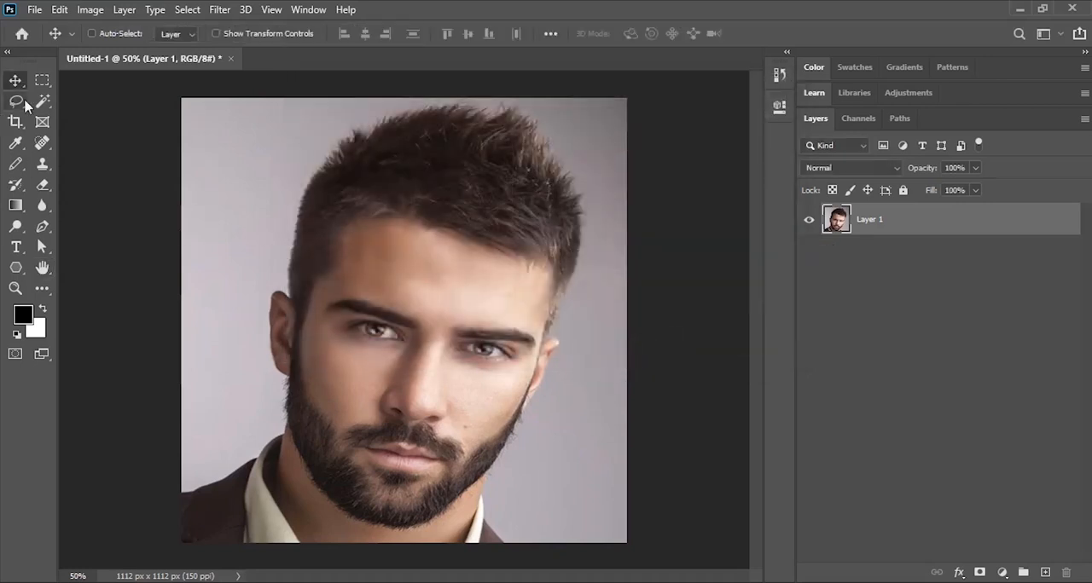
# - Select the grey background on both sides of the man using the Magic Wand in add-to-selection mode with tolerance 32
pyautogui.click(50, 105)
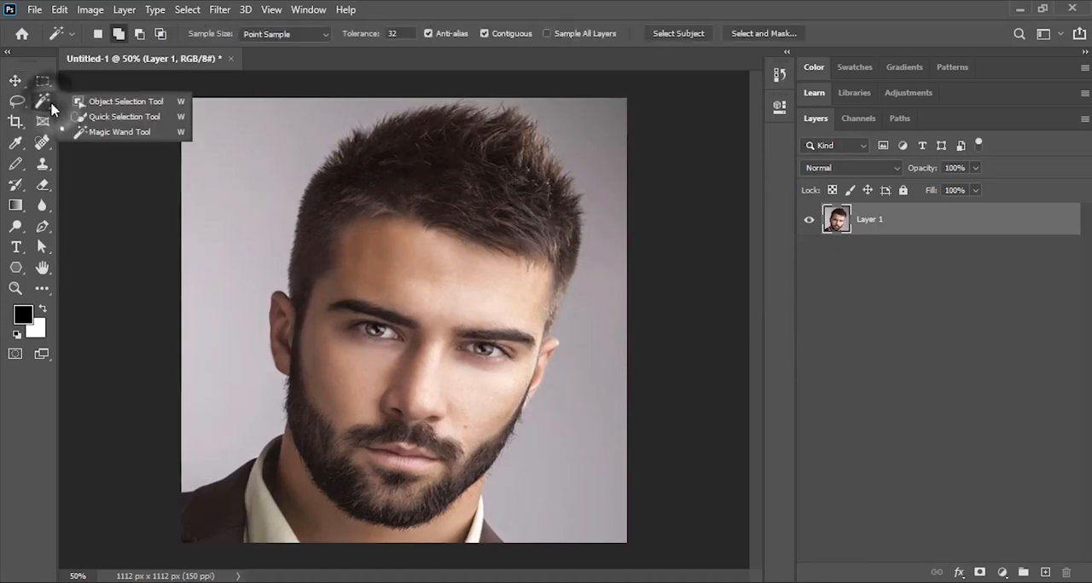
pyautogui.click(124, 135)
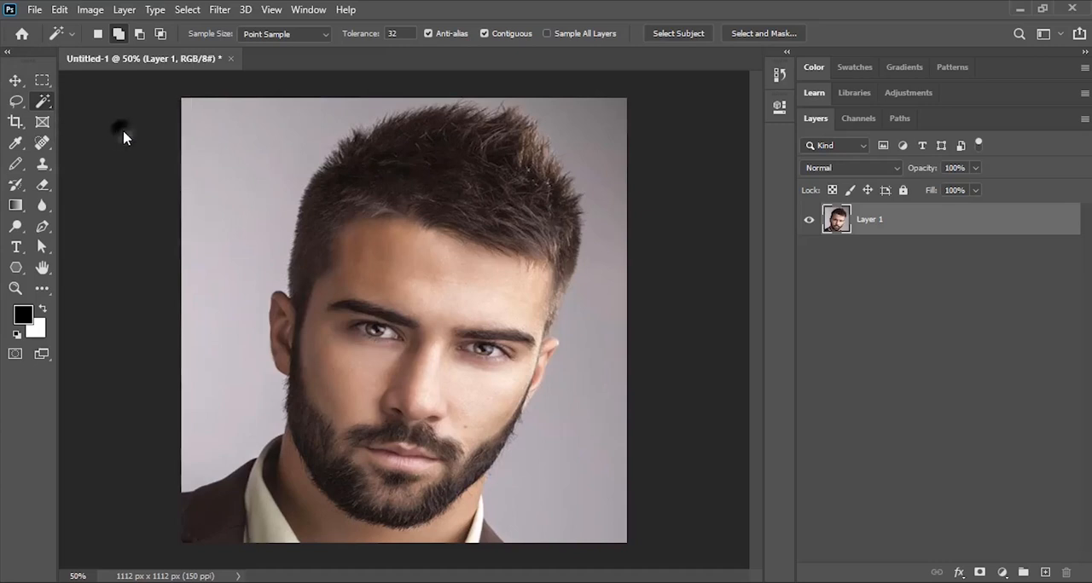
pyautogui.click(116, 37)
pyautogui.click(243, 150)
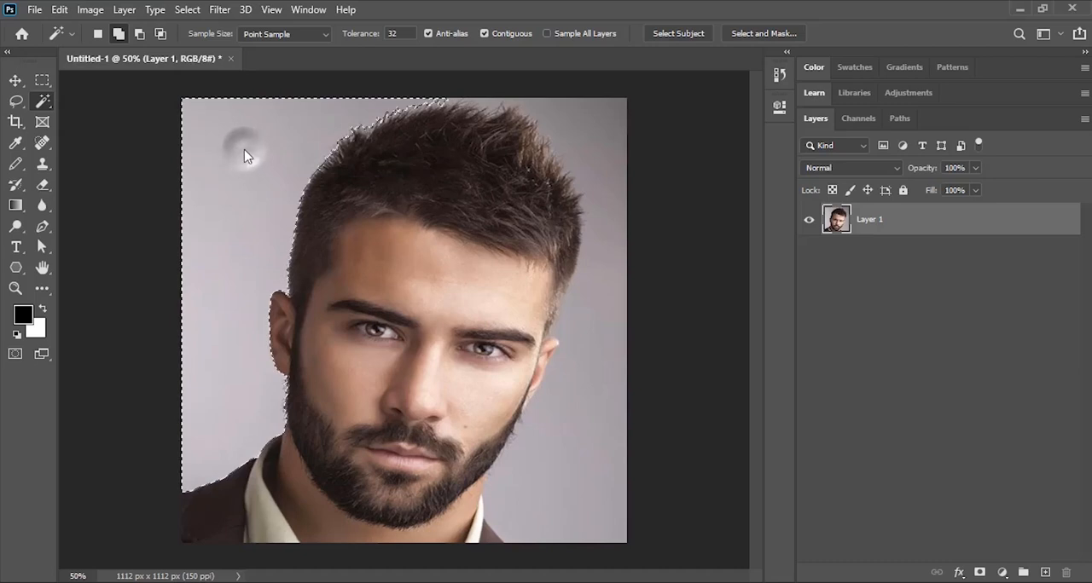
pyautogui.click(578, 131)
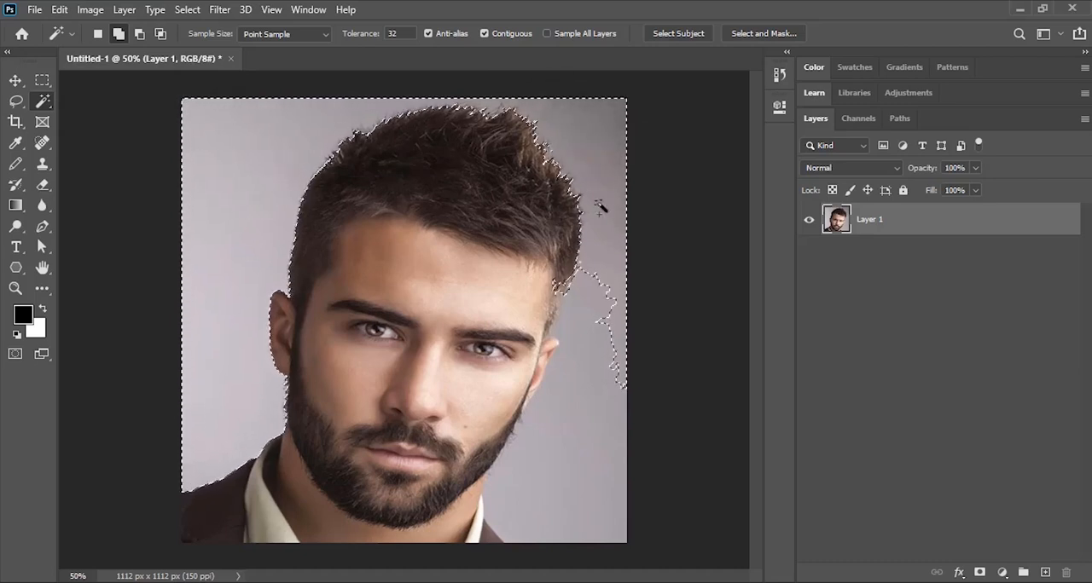
pyautogui.click(587, 418)
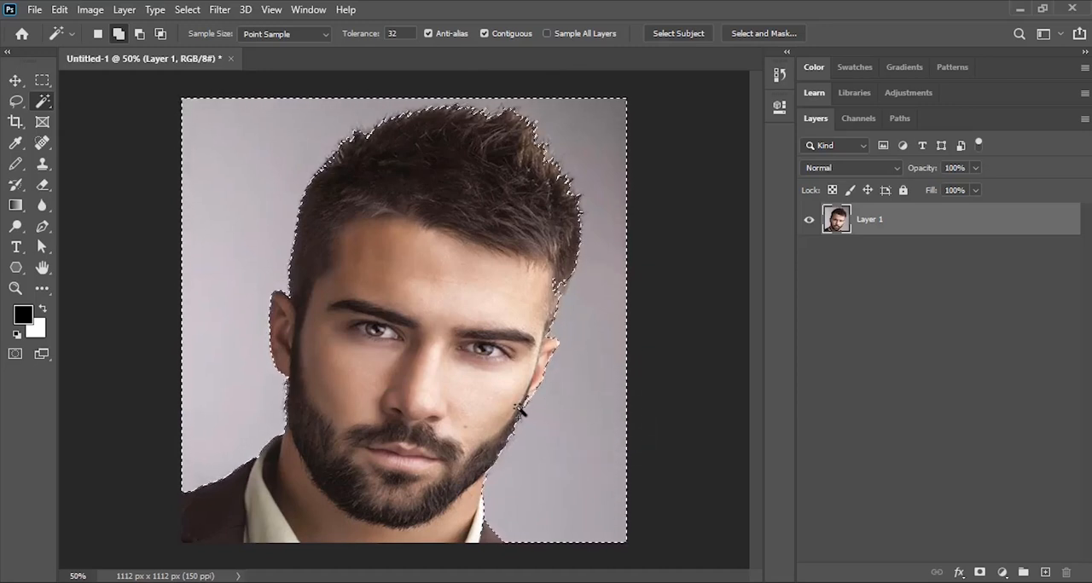
# - Touch up the background selection along the jaw and the hair edge beside the temple, and invert it to select the man
pyautogui.press('alt')
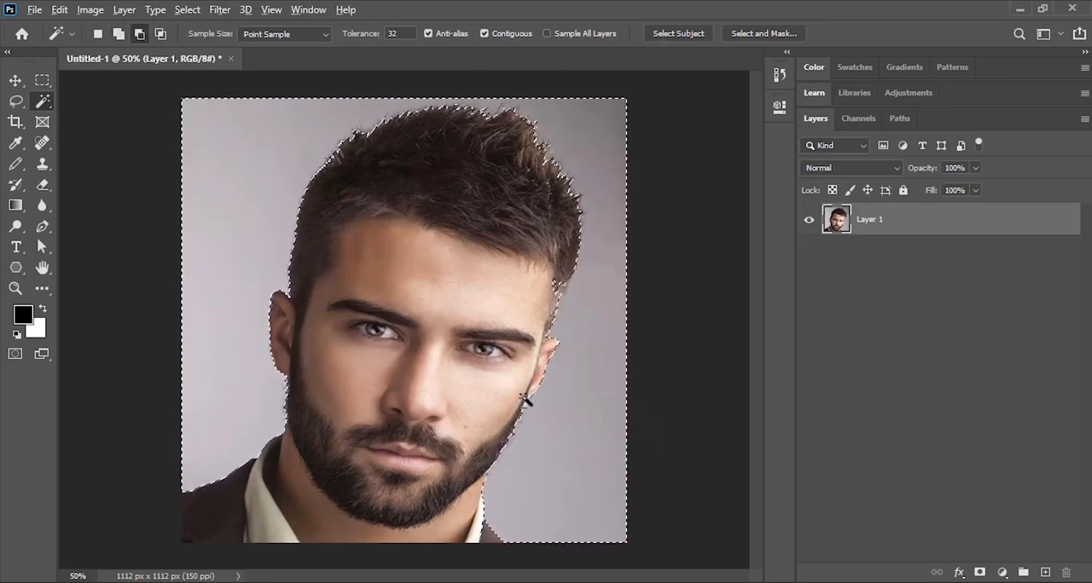
pyautogui.press('alt')
pyautogui.keyDown('alt'); pyautogui.click(519, 437); pyautogui.keyUp('alt')
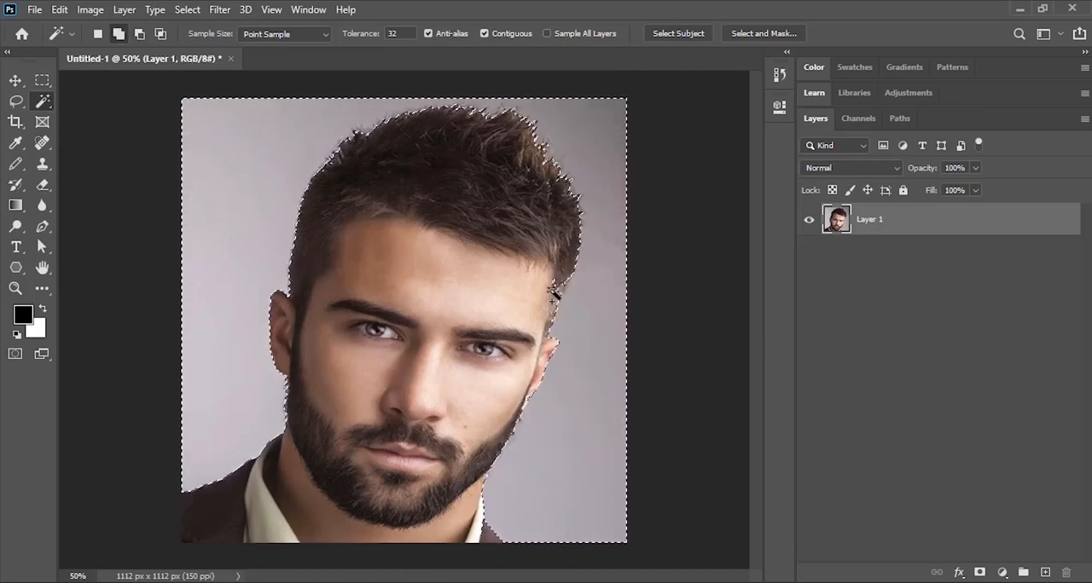
pyautogui.keyDown('alt'); pyautogui.click(555, 293); pyautogui.keyUp('alt')
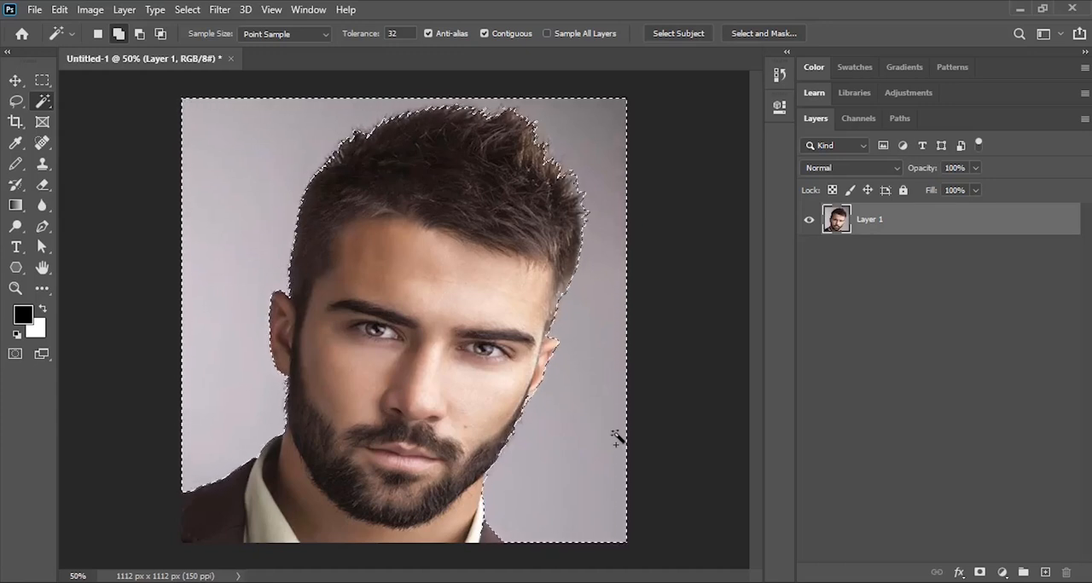
pyautogui.hotkey('ctrl', 'shift', 'i')
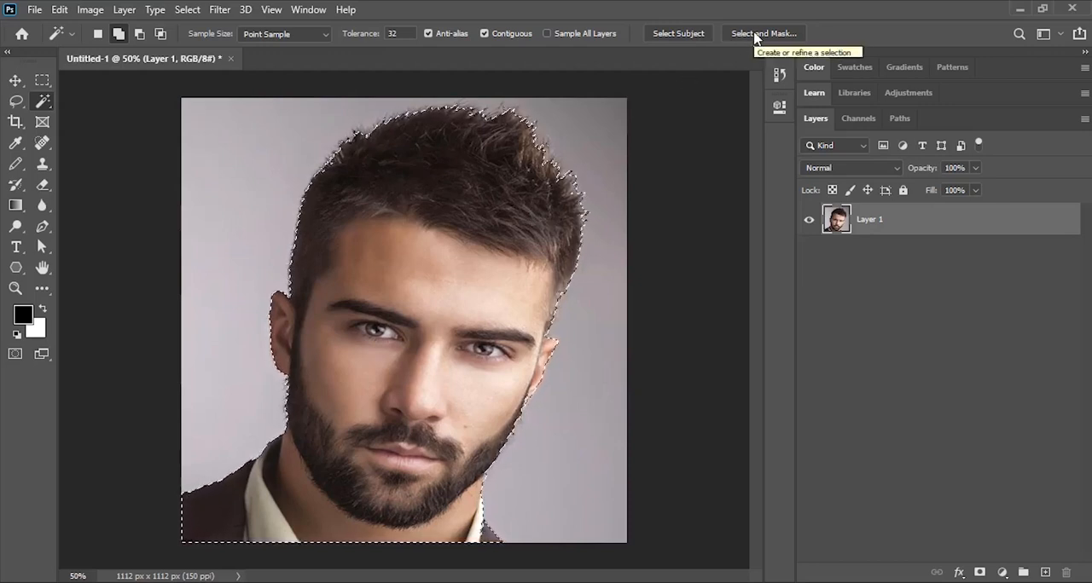
# - Open Refine Edge for the selection with the Overlay view, enable Smart Radius and set the radius to 5 px
pyautogui.click(192, 10)
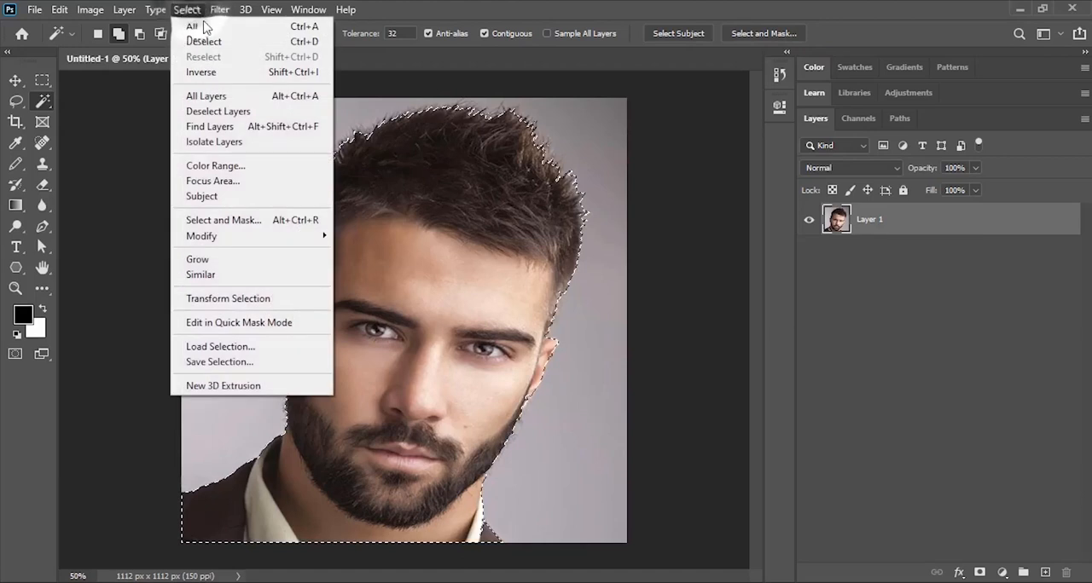
pyautogui.keyDown('shift'); pyautogui.click(246, 221); pyautogui.keyUp('shift')
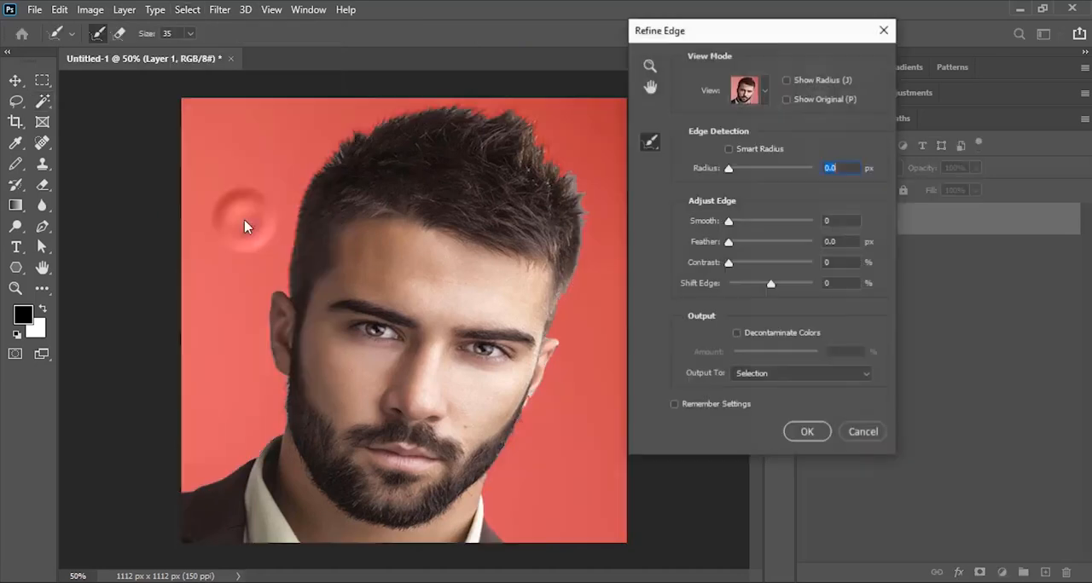
pyautogui.click(764, 91)
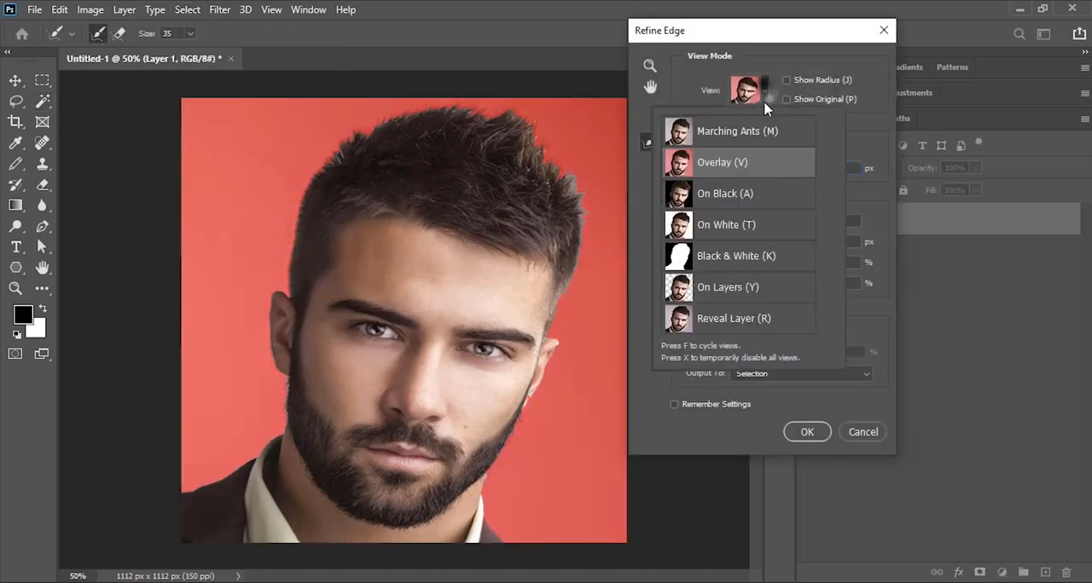
pyautogui.click(747, 171)
pyautogui.click(729, 150)
pyautogui.click(832, 167)
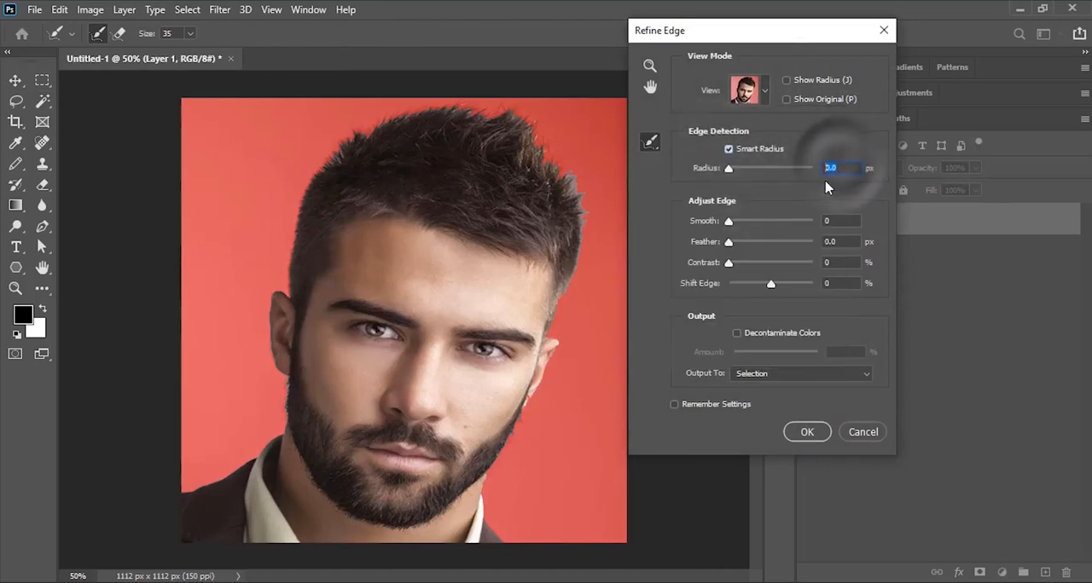
pyautogui.write('5')
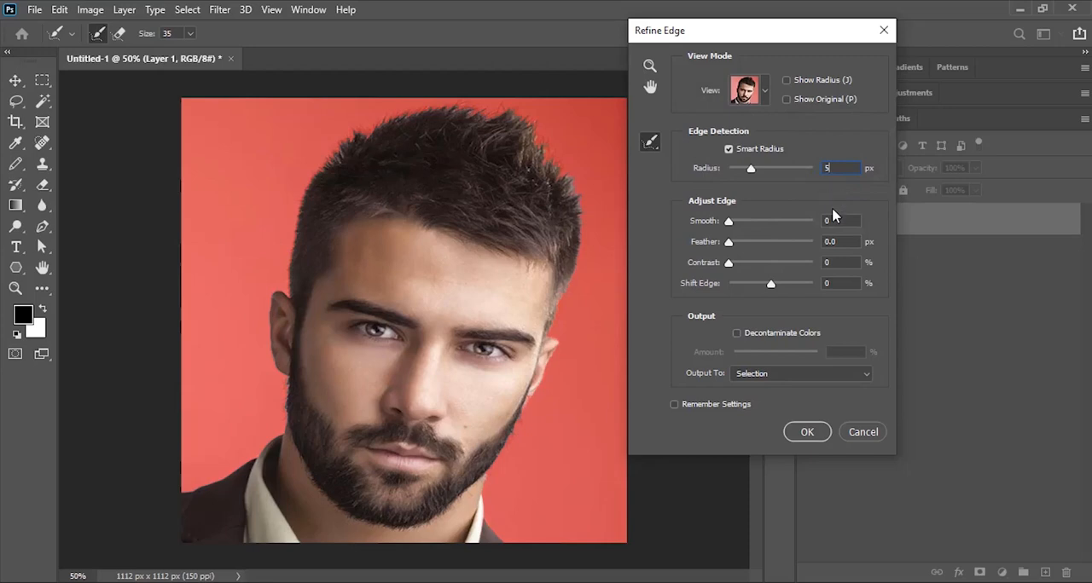
# - Enable Decontaminate Colors, brush along the outline from ear to shoulder, and output the cutout to a new layer with layer mask
pyautogui.click(737, 334)
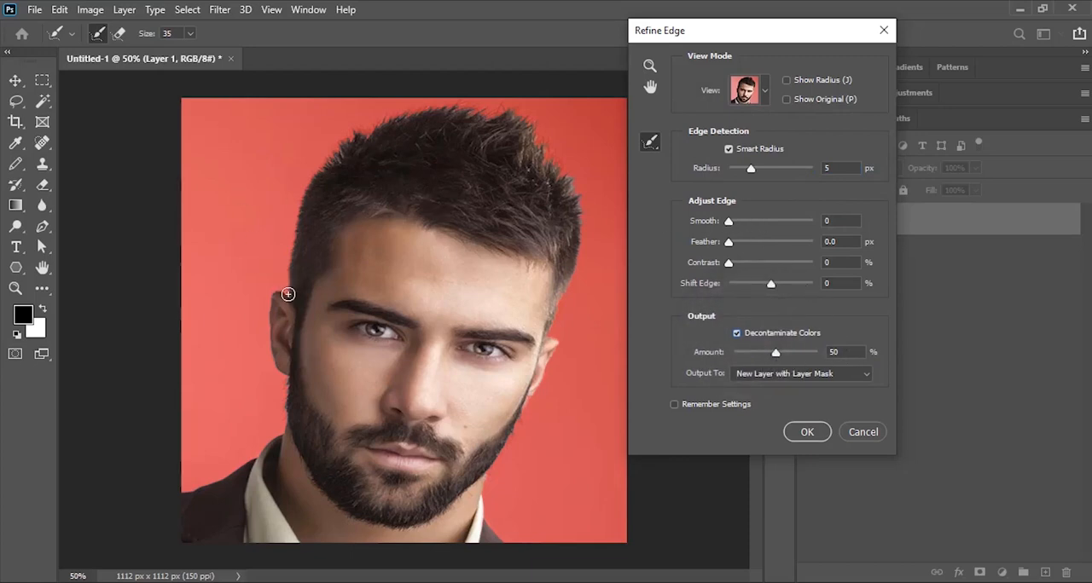
pyautogui.moveTo(288, 294)
pyautogui.mouseDown()
pyautogui.moveTo(304, 188)
pyautogui.moveTo(288, 214)
pyautogui.moveTo(310, 171)
pyautogui.moveTo(407, 107)
pyautogui.moveTo(501, 110)
pyautogui.moveTo(544, 148)
pyautogui.moveTo(589, 215)
pyautogui.moveTo(547, 375)
pyautogui.moveTo(491, 493)
pyautogui.moveTo(490, 477)
pyautogui.moveTo(510, 534)
pyautogui.moveTo(511, 510)
pyautogui.moveTo(266, 298)
pyautogui.moveTo(282, 415)
pyautogui.moveTo(233, 468)
pyautogui.mouseUp()
pyautogui.click(807, 433)
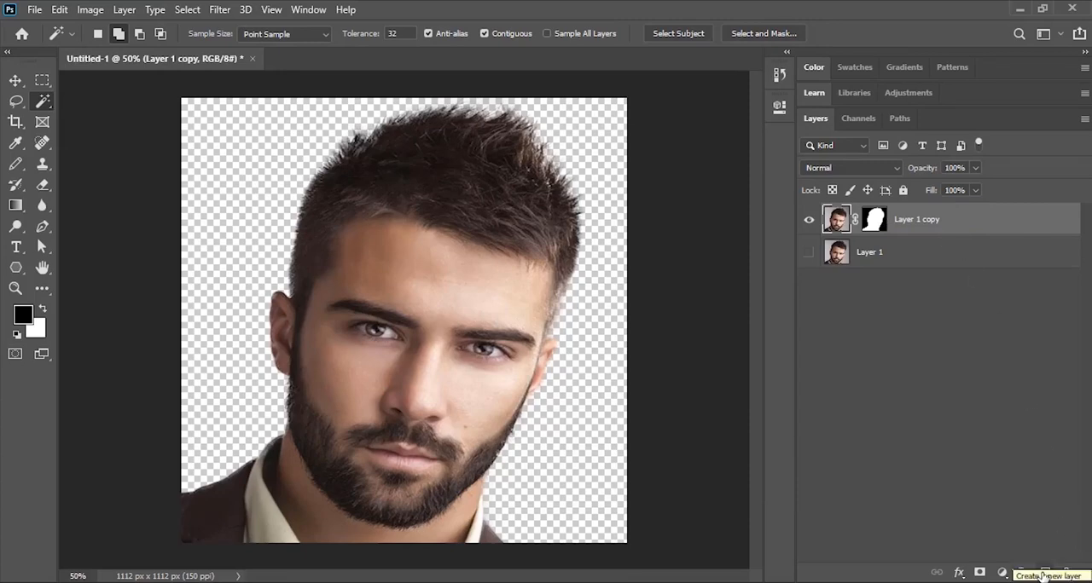
# - Add a white-filled layer beneath the masked cutout and convert the two layers into one smart object
pyautogui.click(1045, 573)
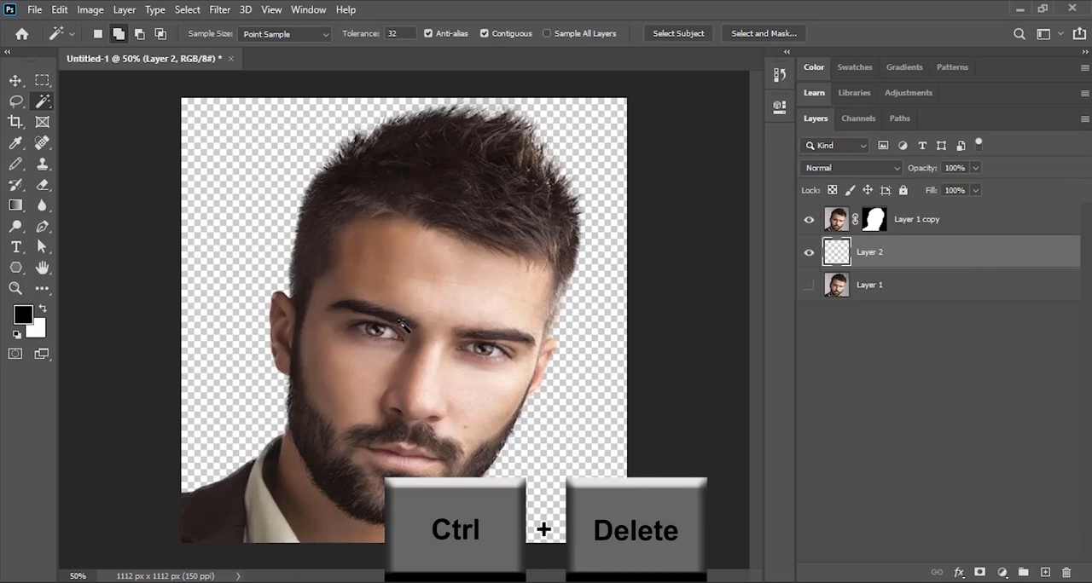
pyautogui.hotkey('ctrl', 'Delete')
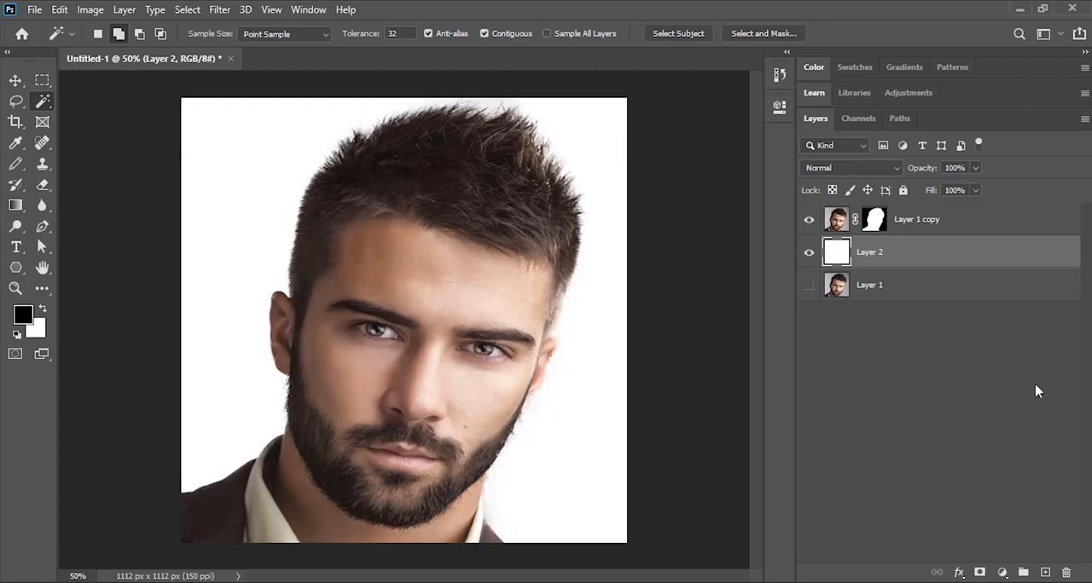
pyautogui.keyDown('ctrl'); pyautogui.click(998, 220); pyautogui.keyUp('ctrl')
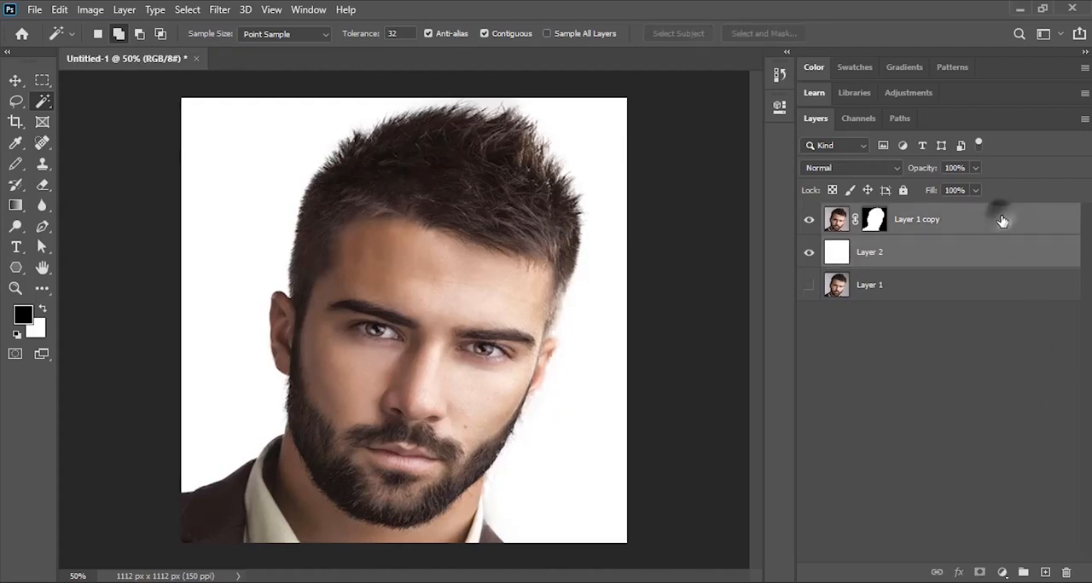
pyautogui.click(1084, 120)
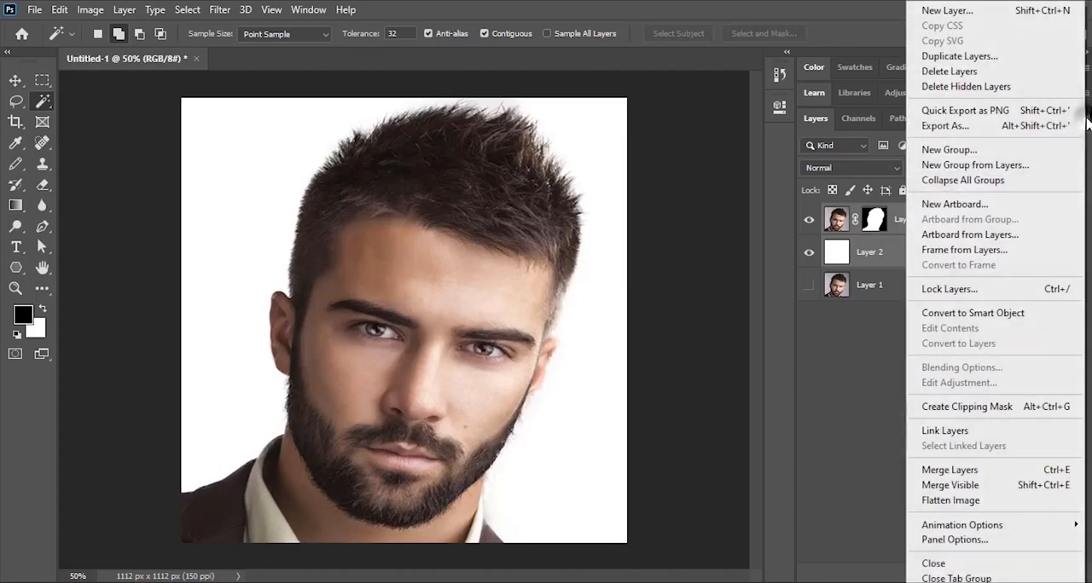
pyautogui.click(997, 313)
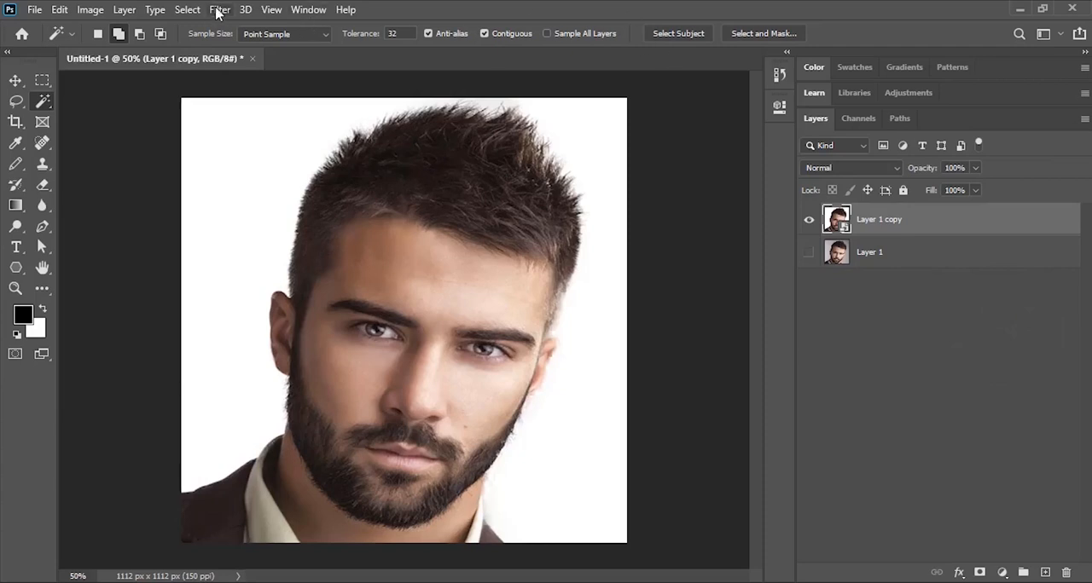
# - Apply a Box Blur filter with a 6-pixel radius to the smart object
pyautogui.click(219, 9)
pyautogui.moveTo(248, 191)
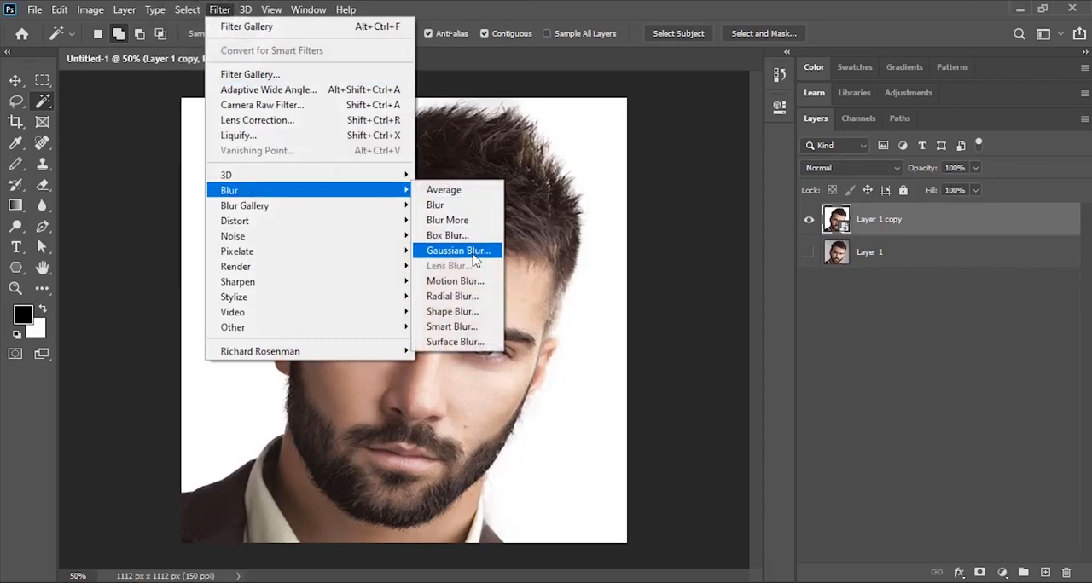
pyautogui.click(461, 235)
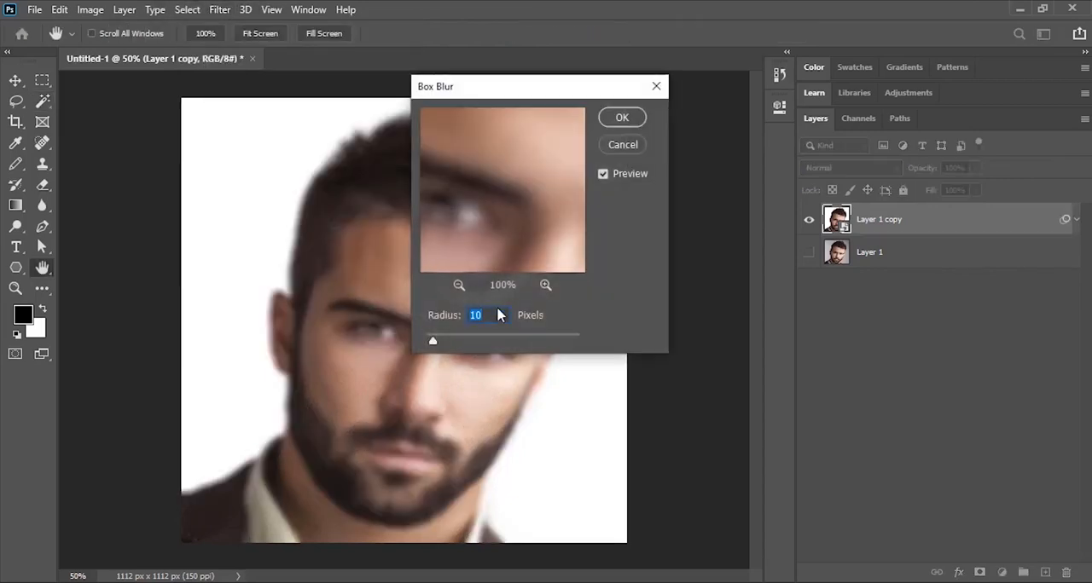
pyautogui.write('6.')
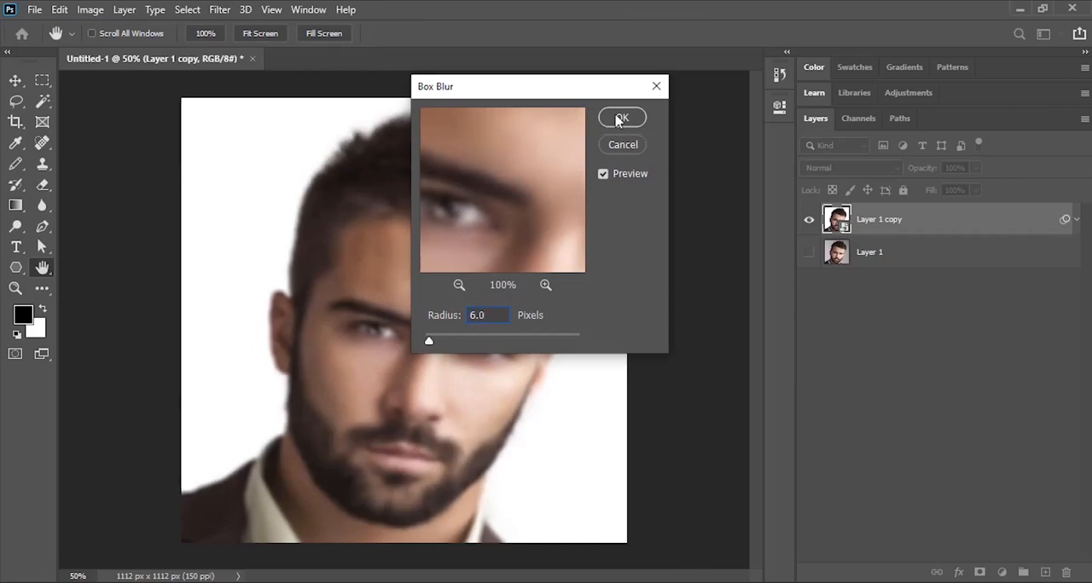
pyautogui.click(617, 119)
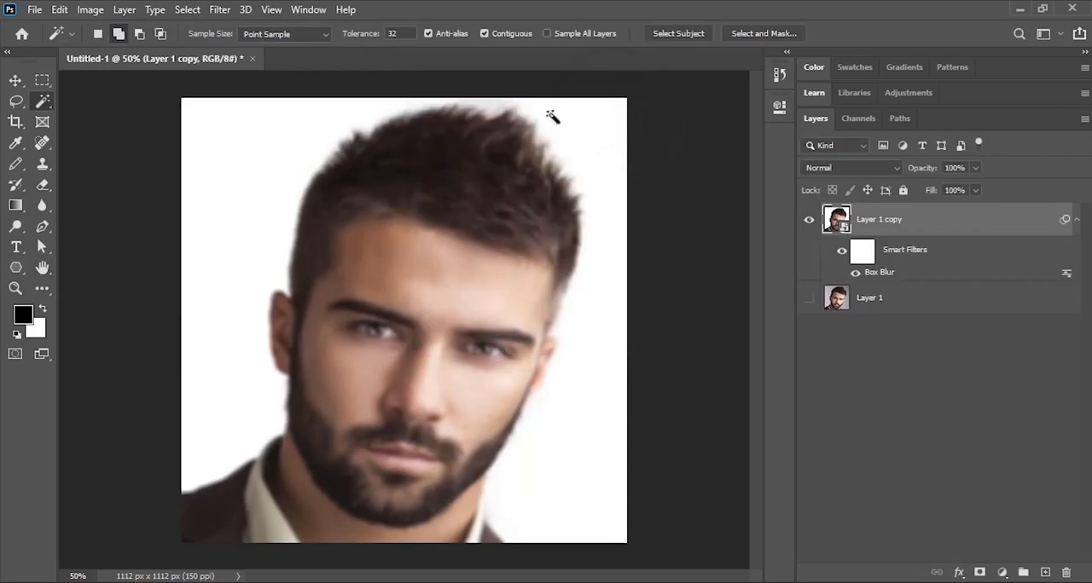
# - Apply a Threshold adjustment to the blurred portrait, trying level 100 and settling on 128
pyautogui.click(90, 11)
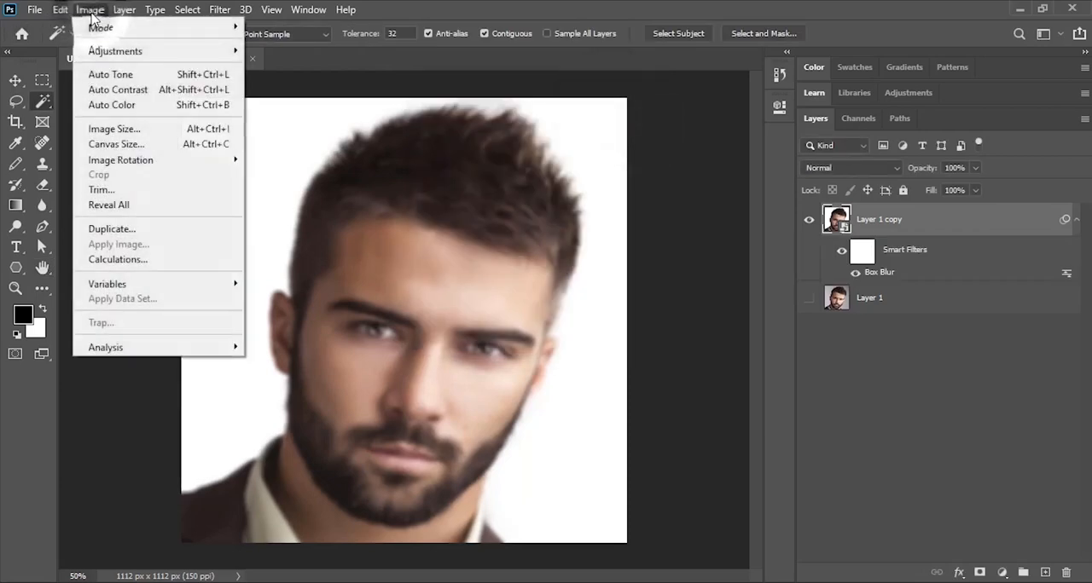
pyautogui.moveTo(105, 53)
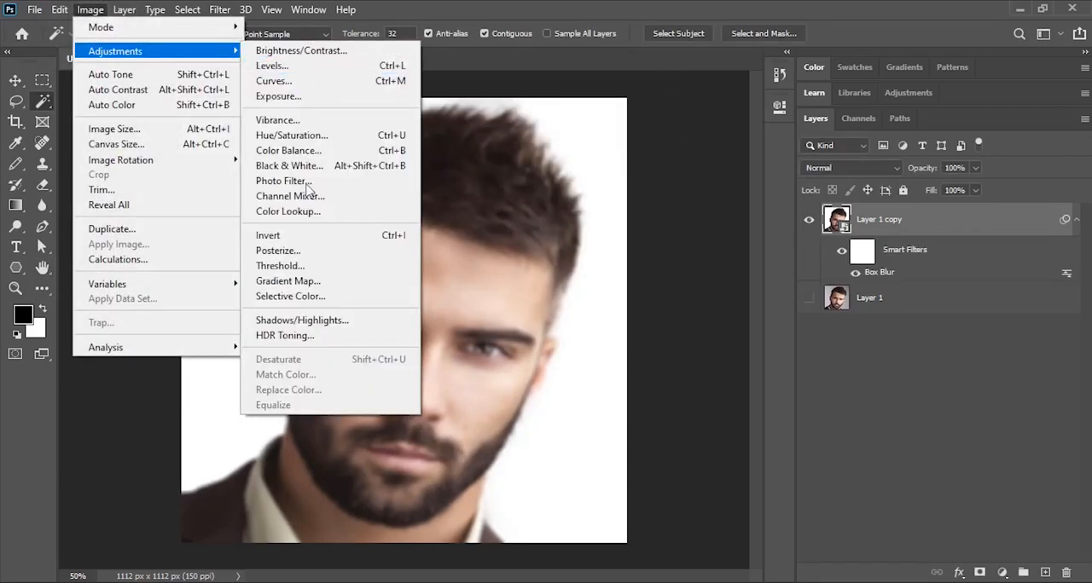
pyautogui.click(302, 266)
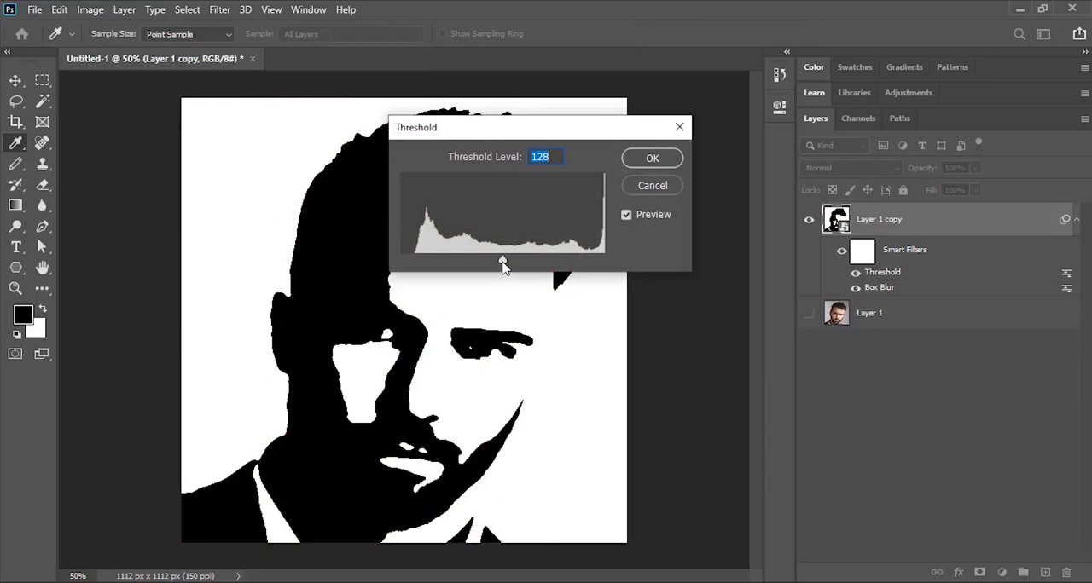
pyautogui.moveTo(502, 265); pyautogui.dragTo(481, 261)
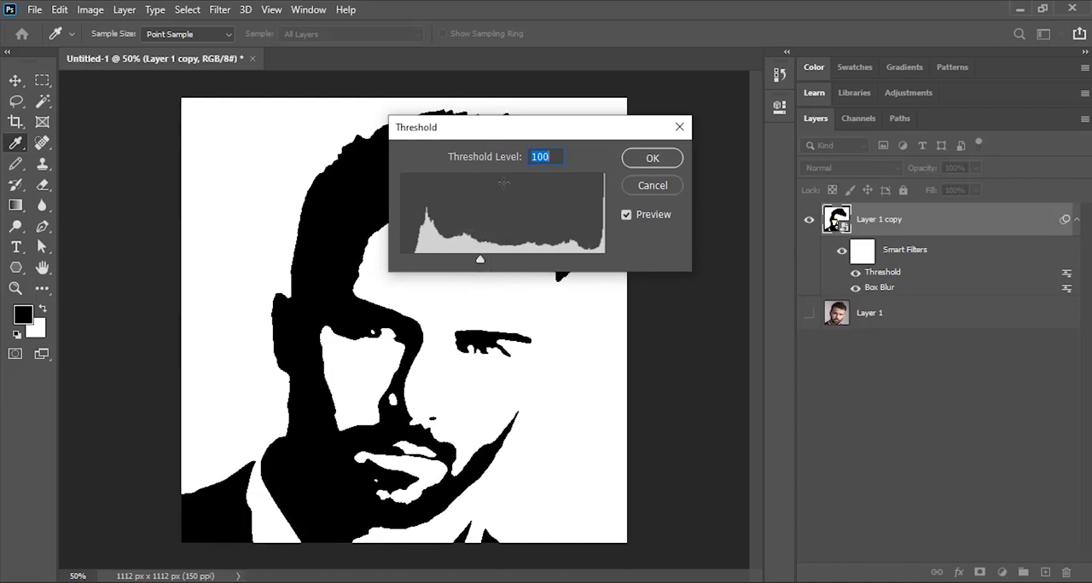
pyautogui.write('128')
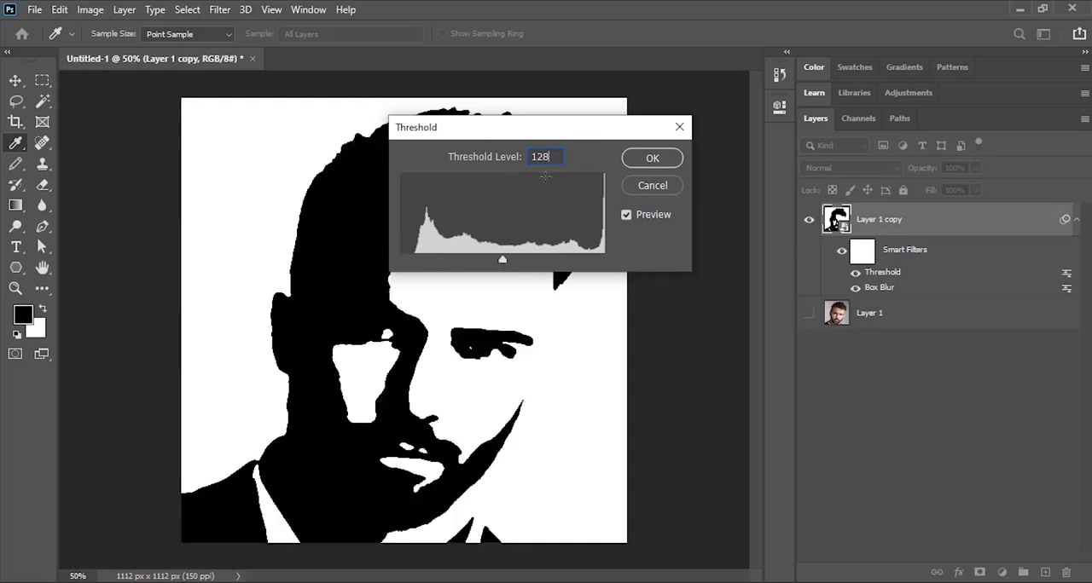
pyautogui.click(652, 159)
# - Try a 10-pixel radius for the Box Blur smart filter and set it back to 6 pixels
pyautogui.doubleClick(883, 288)
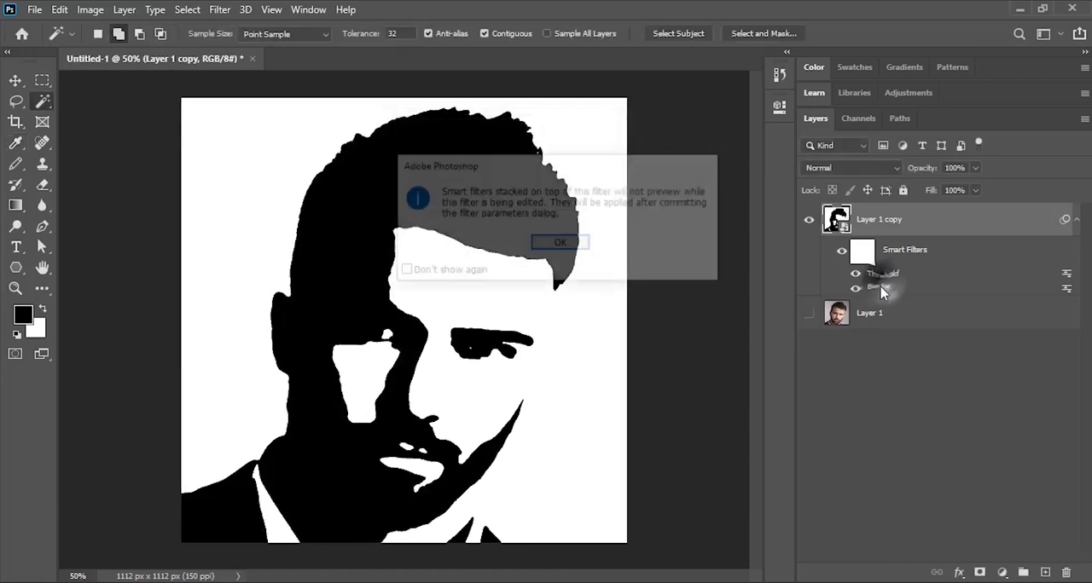
pyautogui.click(562, 246)
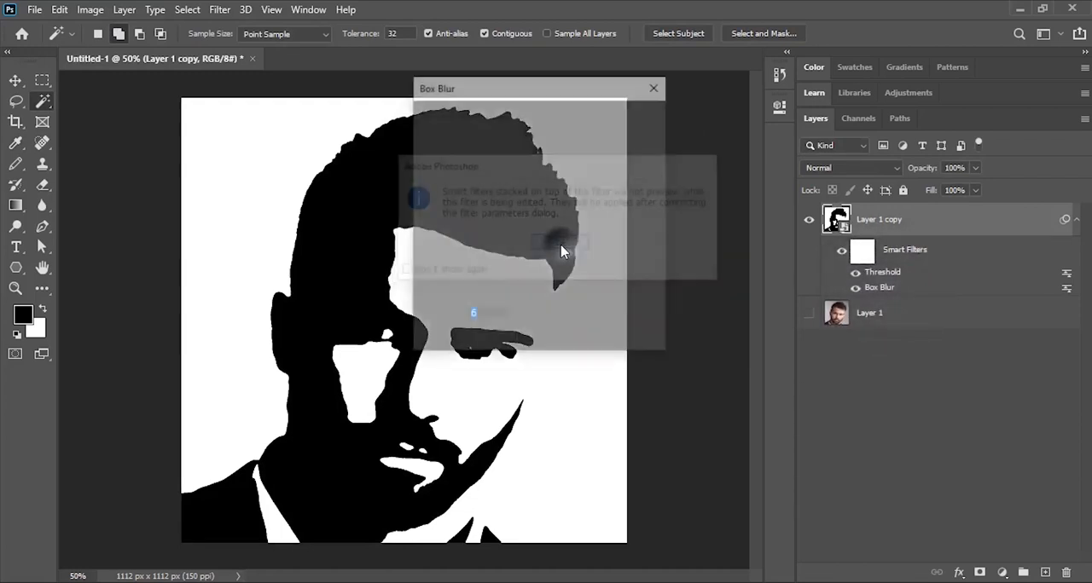
pyautogui.write('10')
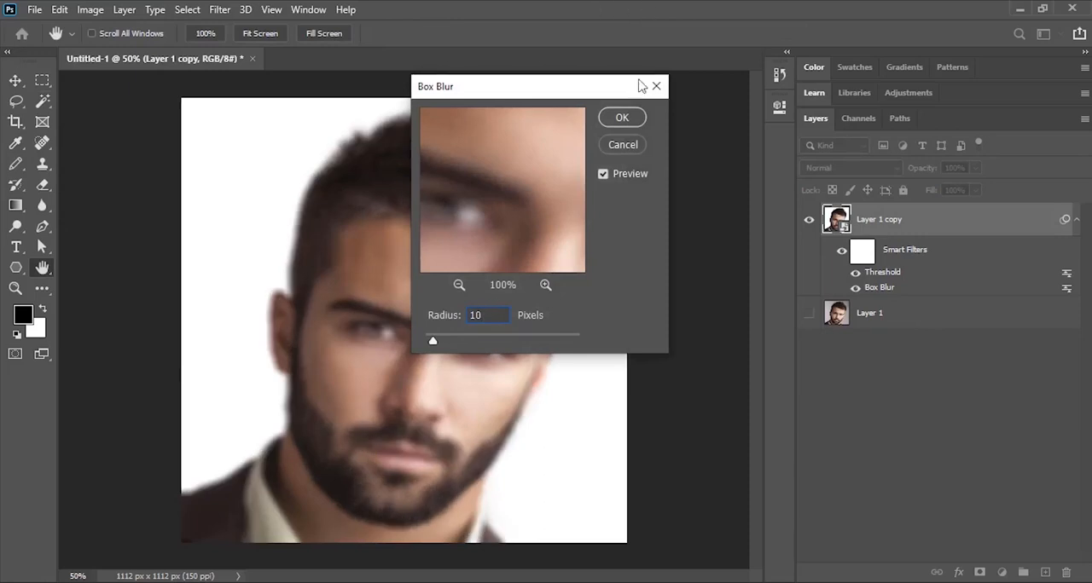
pyautogui.click(638, 118)
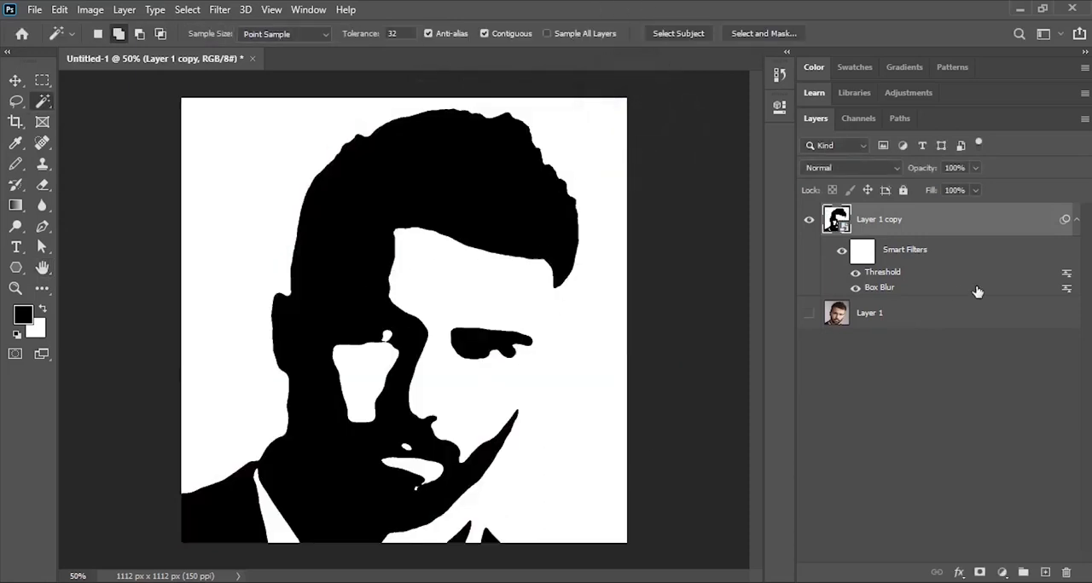
pyautogui.doubleClick(879, 288)
pyautogui.click(562, 245)
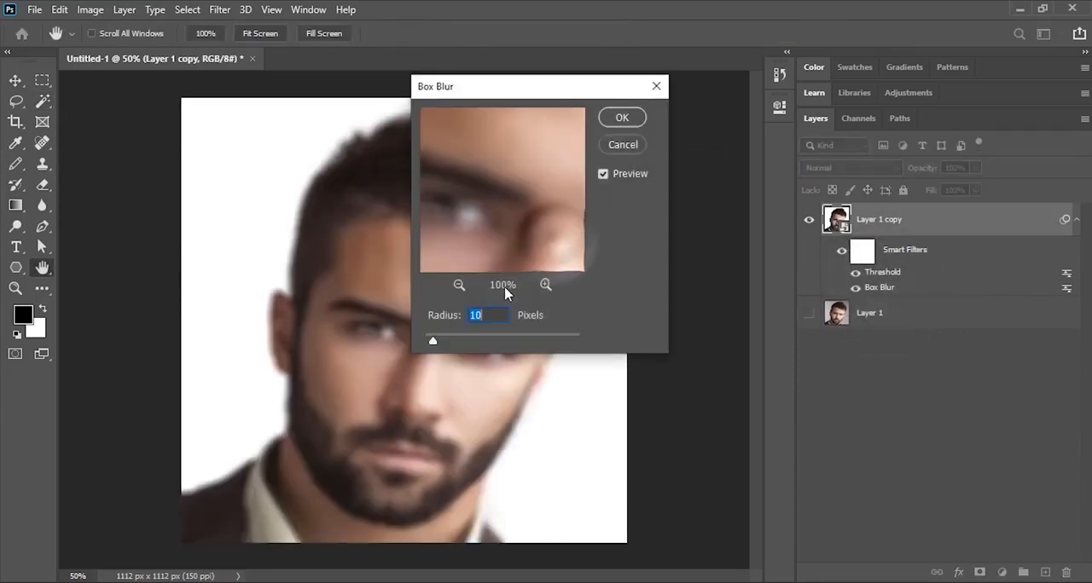
pyautogui.write('6')
pyautogui.press('Return')
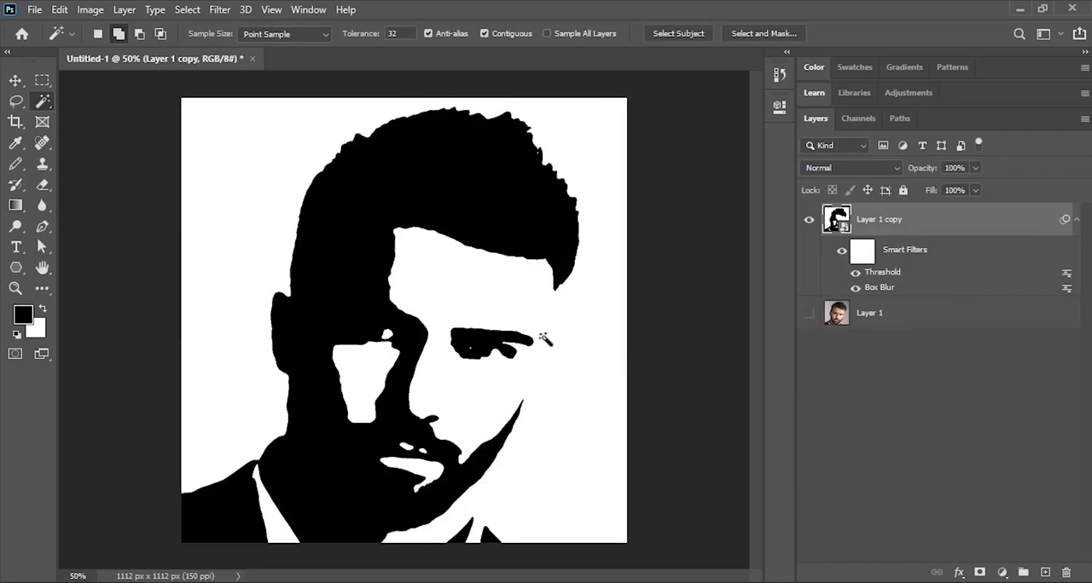
# - Convert Layer 1 copy together with its Box Blur and Threshold filters into a new smart object
pyautogui.click(986, 221)
pyautogui.click(1084, 117)
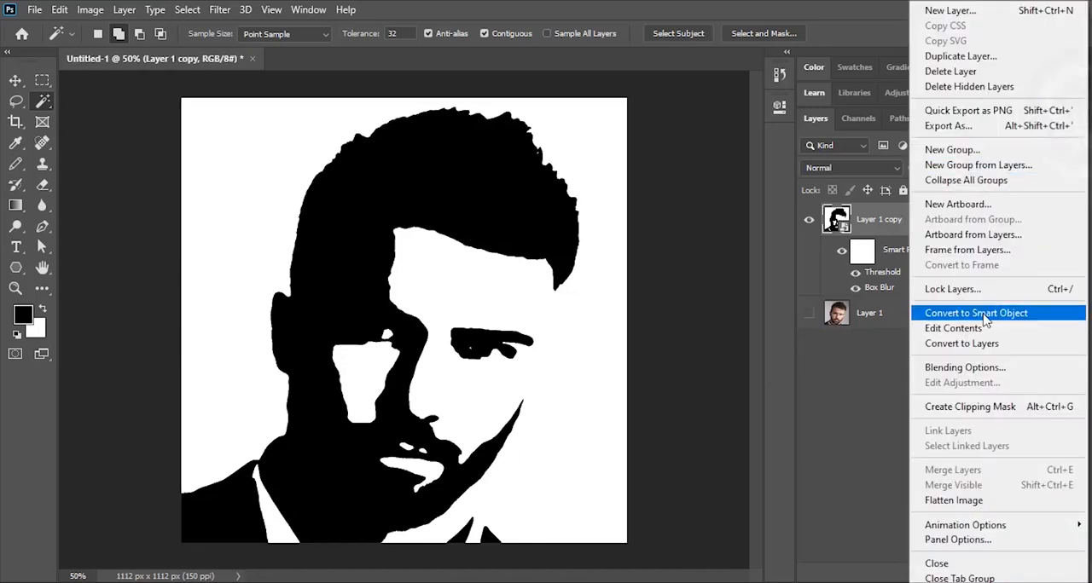
pyautogui.click(985, 319)
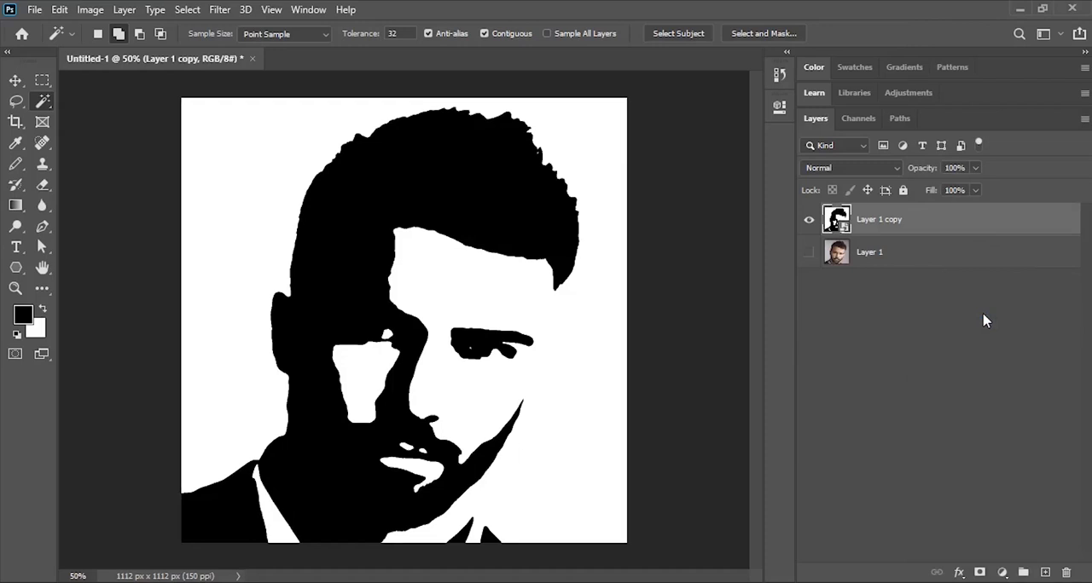
# - Add a new black-filled layer above the stencil and give it a radial Gradient Overlay at a 90° angle and 150% scale
pyautogui.click(1044, 573)
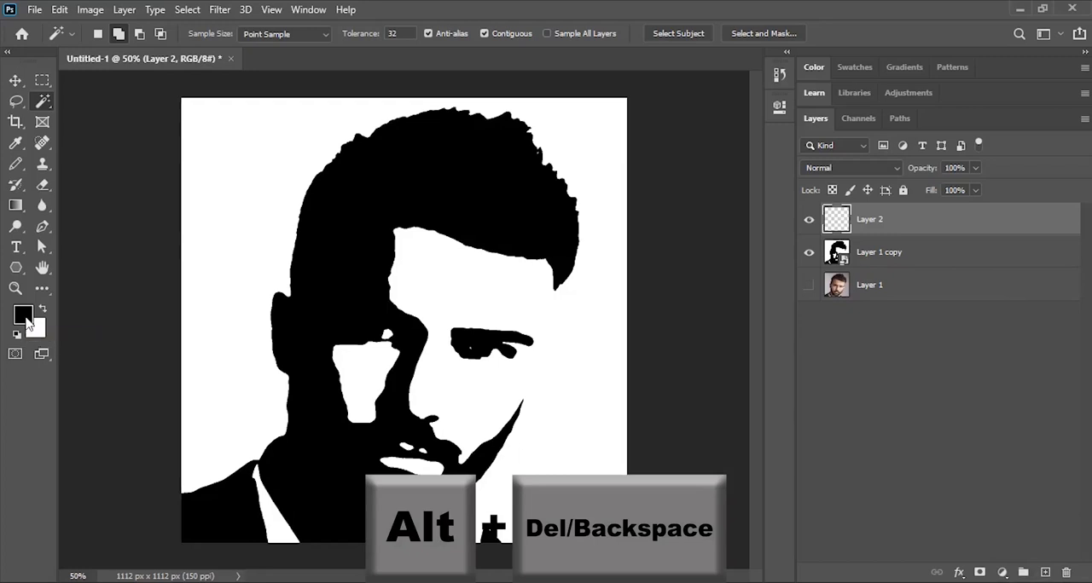
pyautogui.hotkey('alt', 'BackSpace')
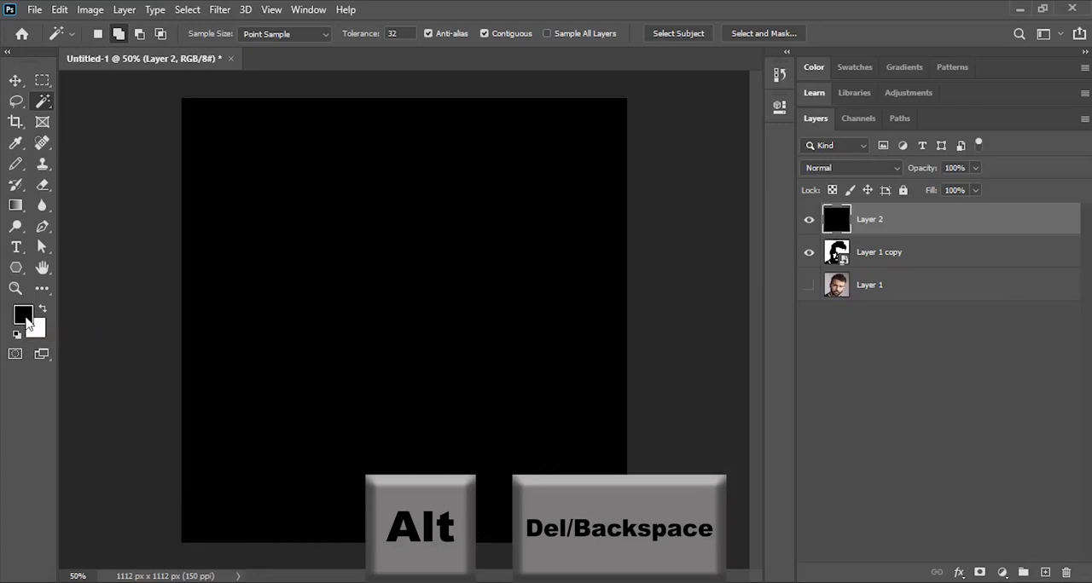
pyautogui.click(944, 230)
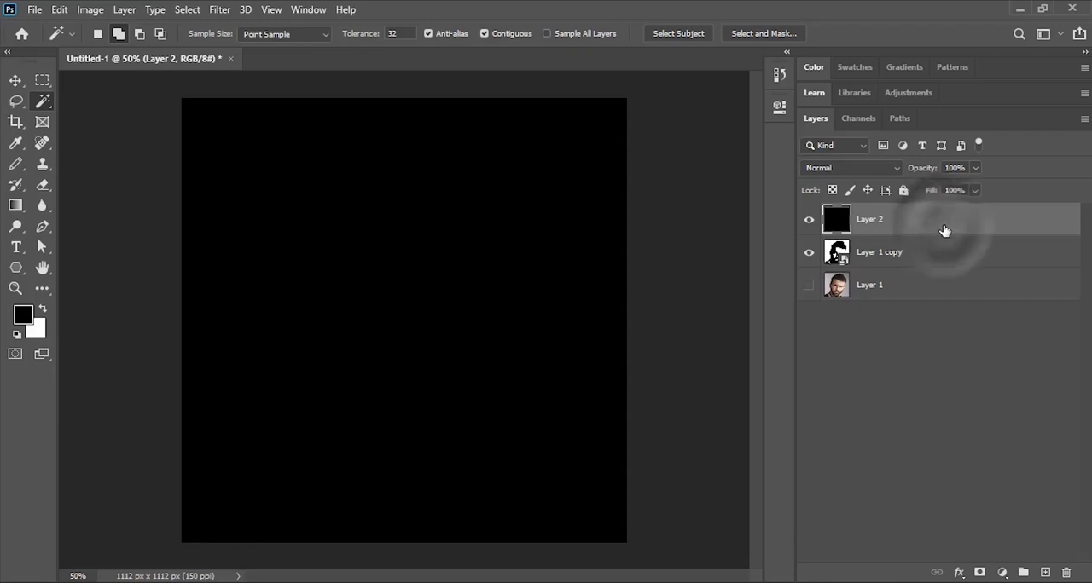
pyautogui.doubleClick(944, 231)
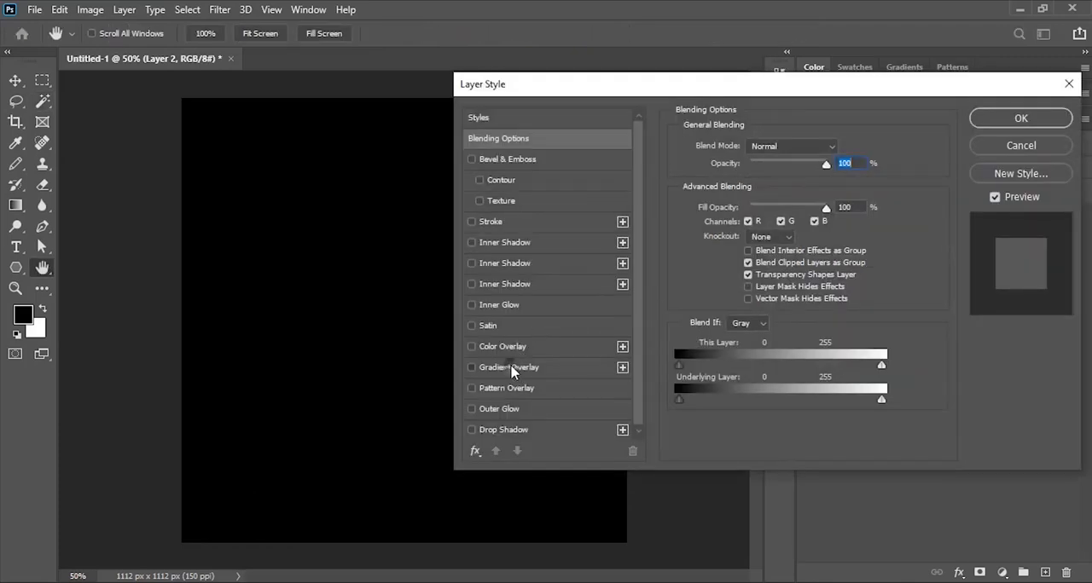
pyautogui.click(509, 368)
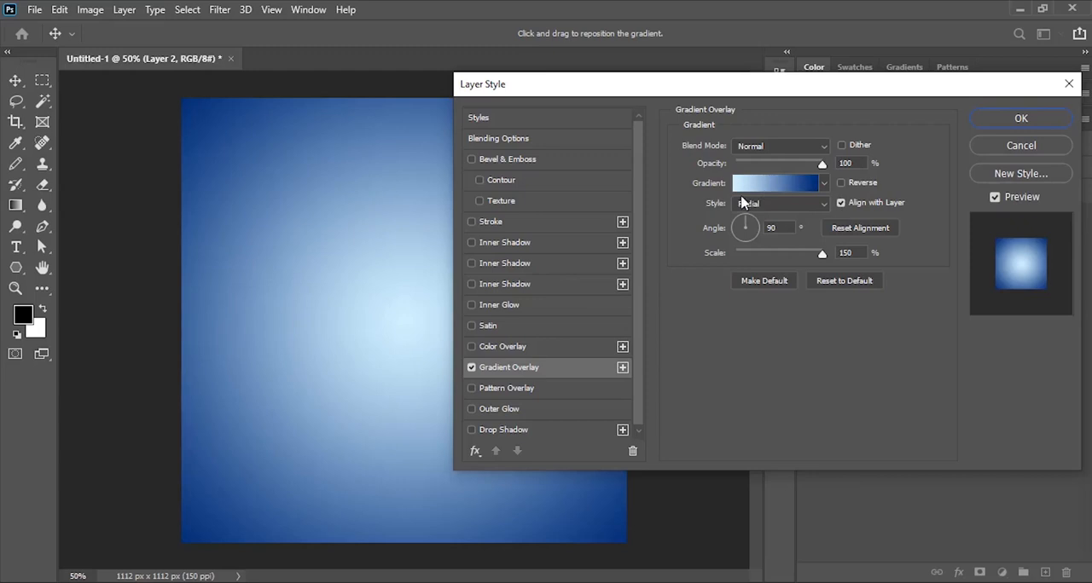
# - Set the overlay gradient to run from light blue d3f3ff to dark blue 002871 and apply the layer style
pyautogui.click(784, 186)
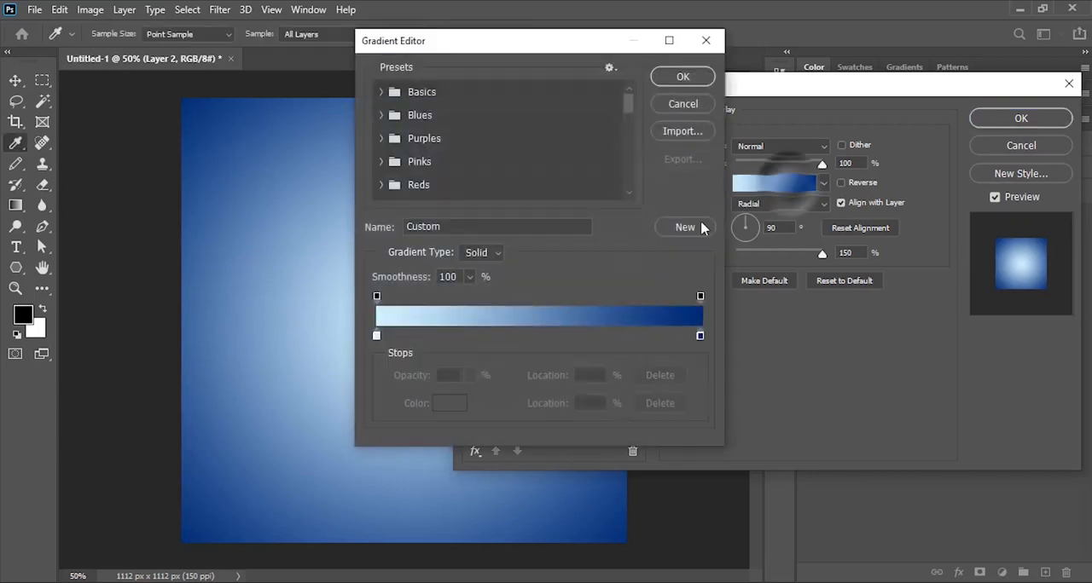
pyautogui.doubleClick(376, 337)
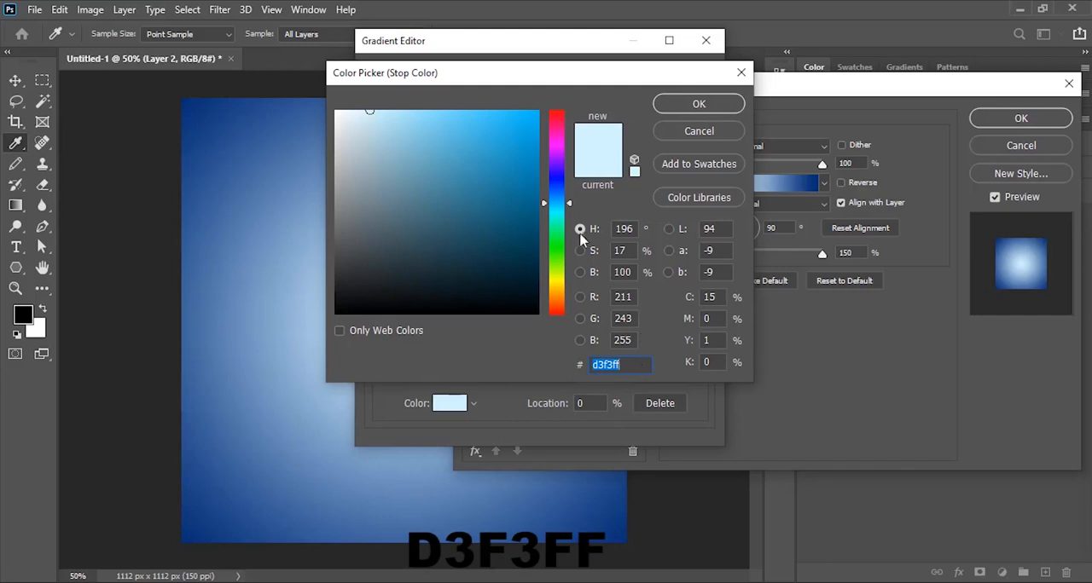
pyautogui.click(685, 105)
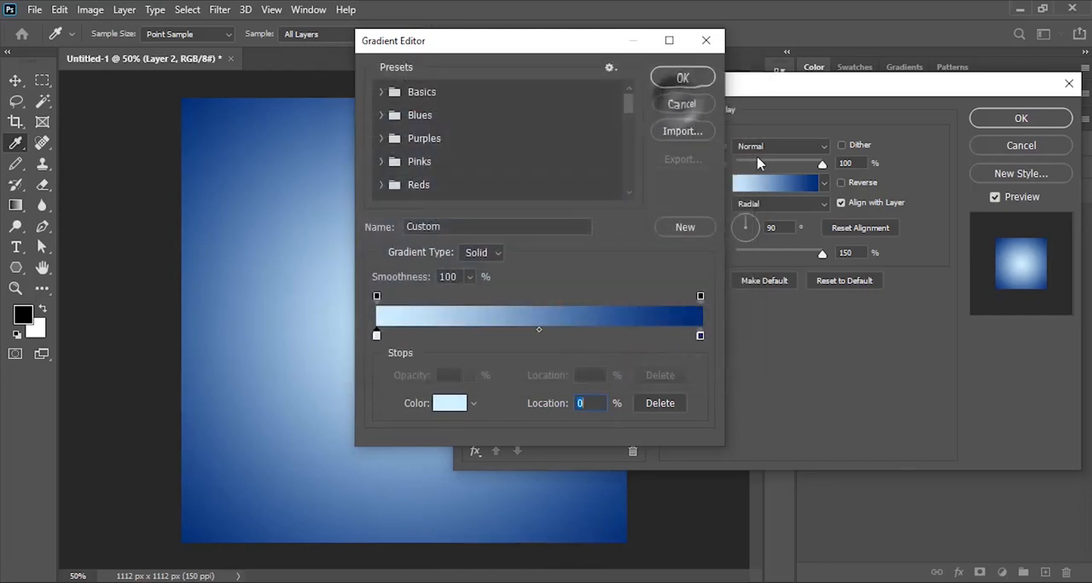
pyautogui.doubleClick(700, 337)
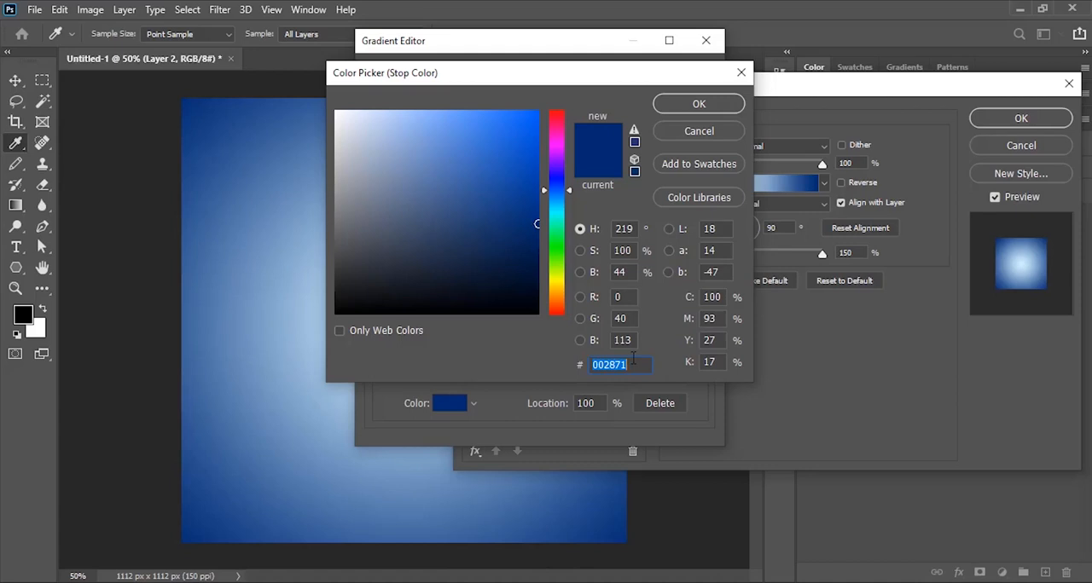
pyautogui.click(722, 104)
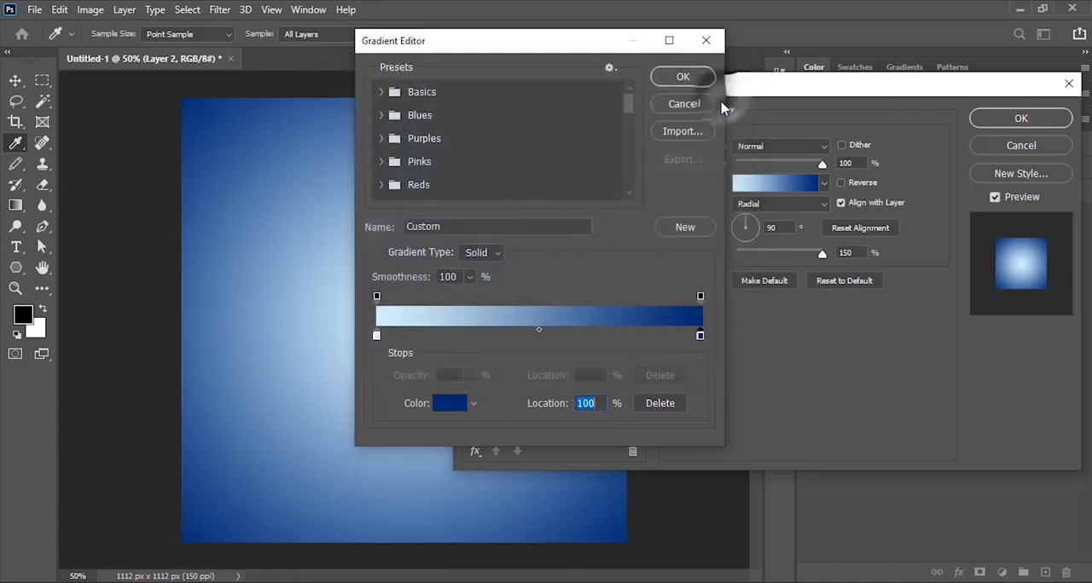
pyautogui.click(681, 78)
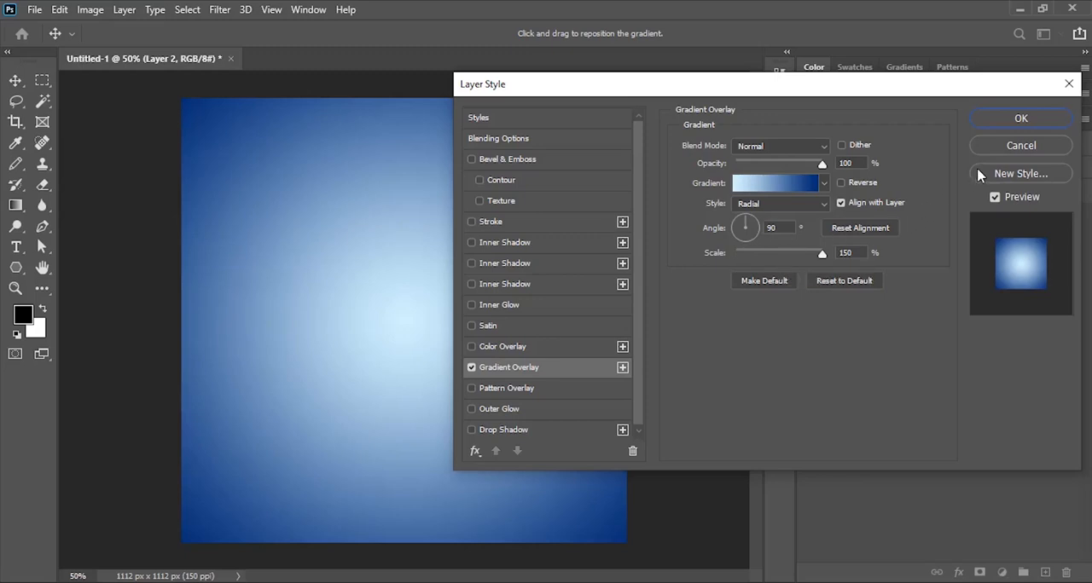
pyautogui.click(1047, 122)
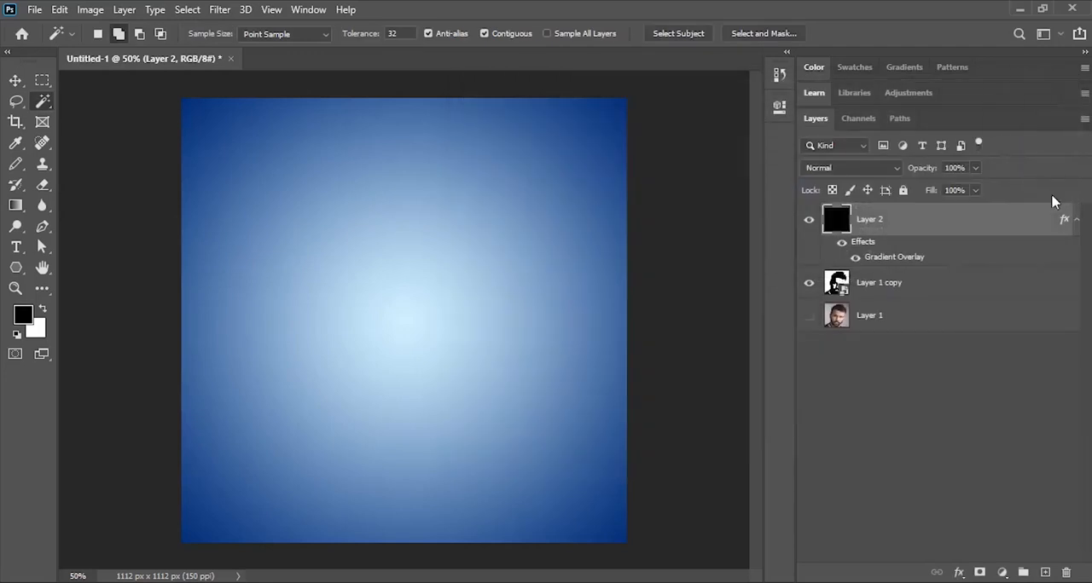
# - Convert the blue gradient layer to a smart object and add a new empty layer above it
pyautogui.click(1084, 118)
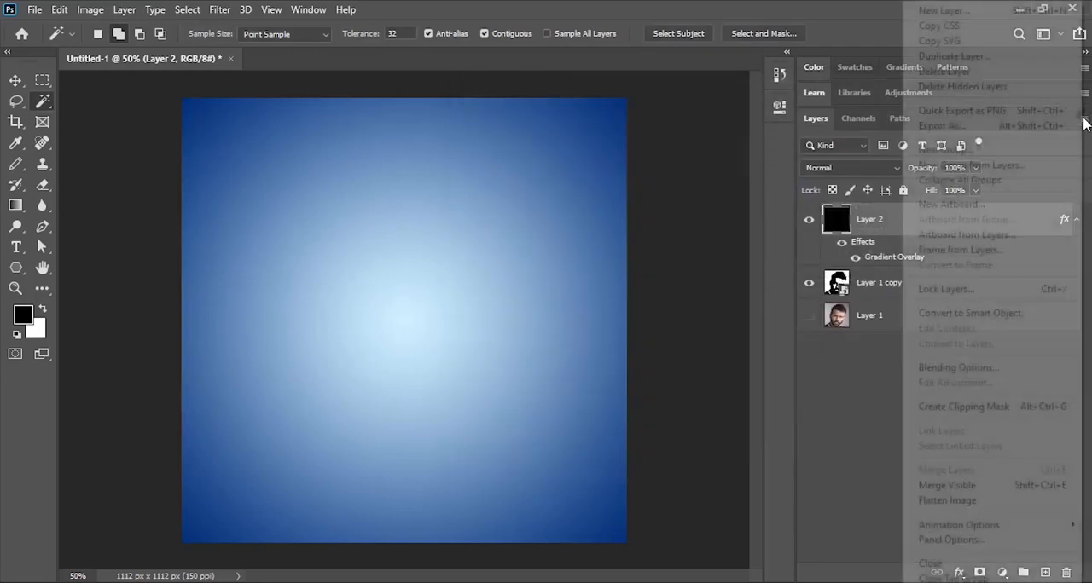
pyautogui.click(1013, 314)
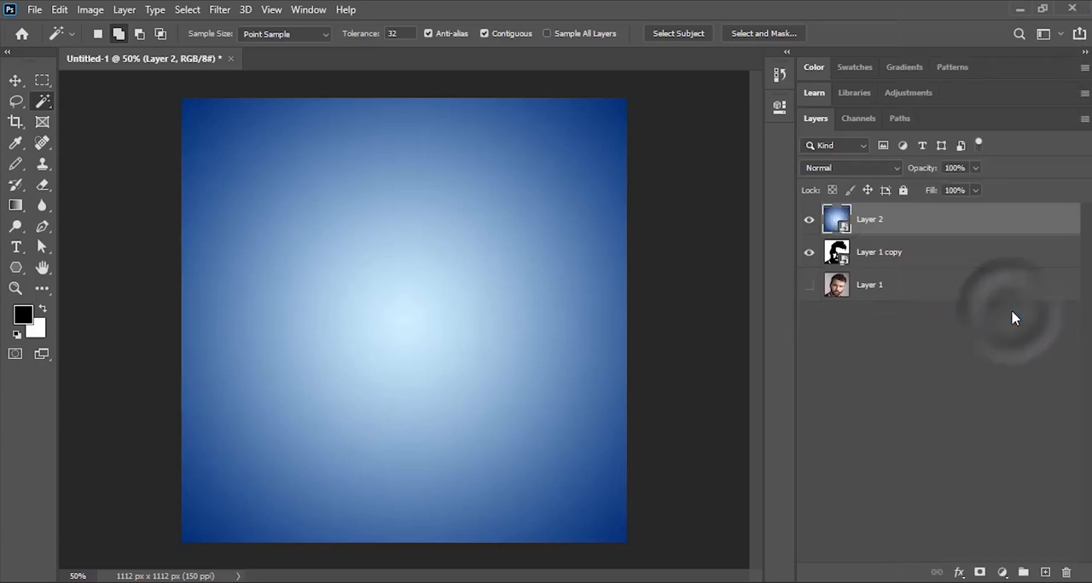
pyautogui.click(1045, 572)
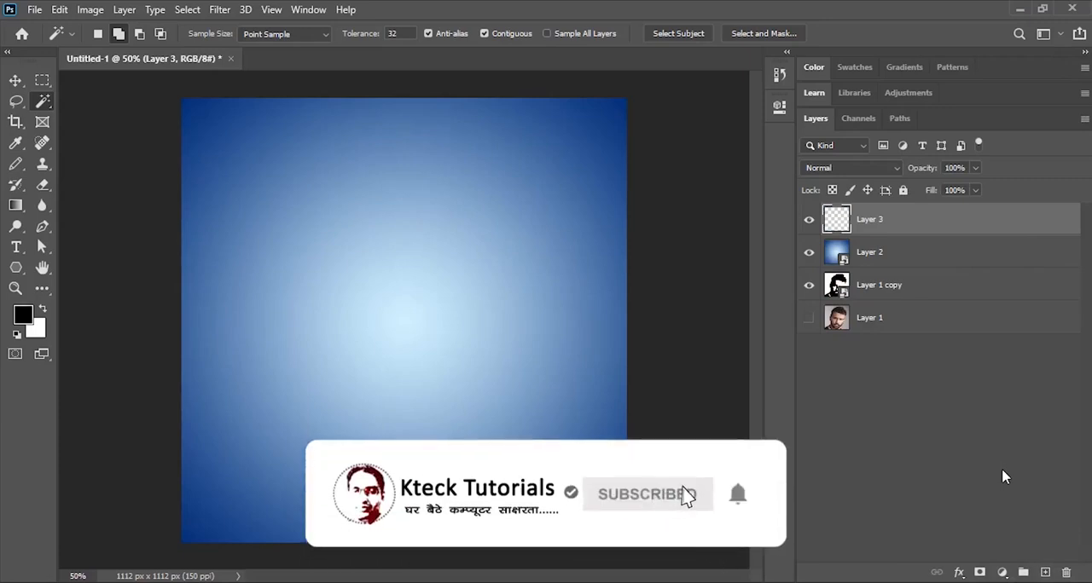
# - Hide the gradient layer and use the RGB channel to select the stencil's black areas, keeping the empty layer active
pyautogui.click(863, 124)
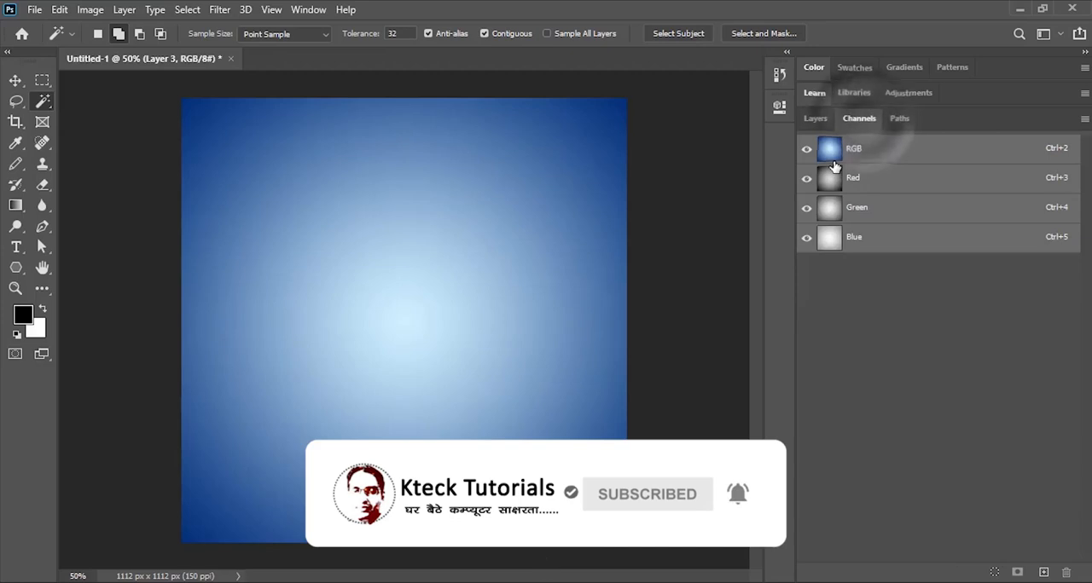
pyautogui.click(815, 118)
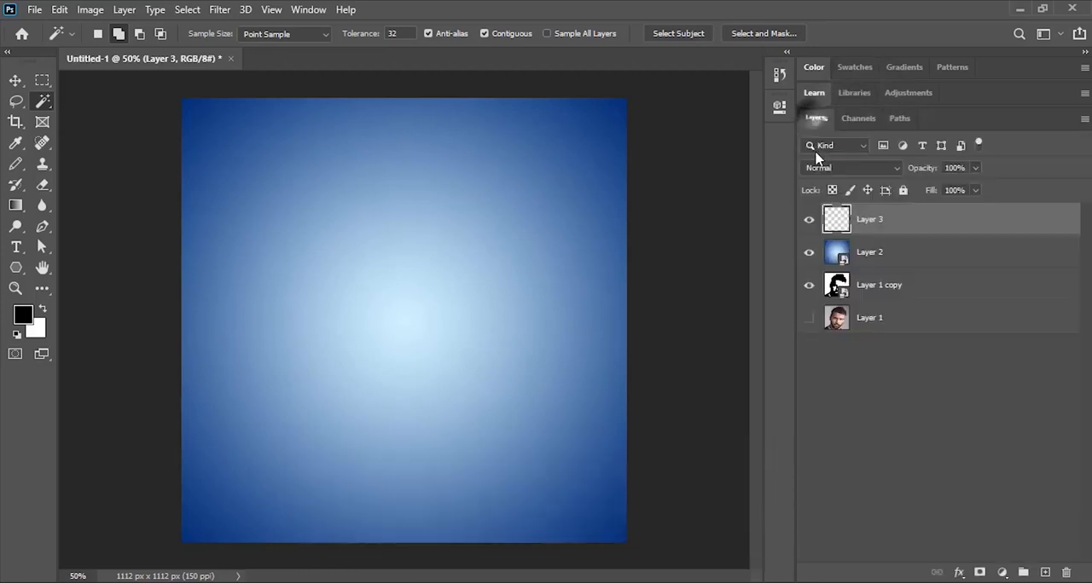
pyautogui.click(810, 253)
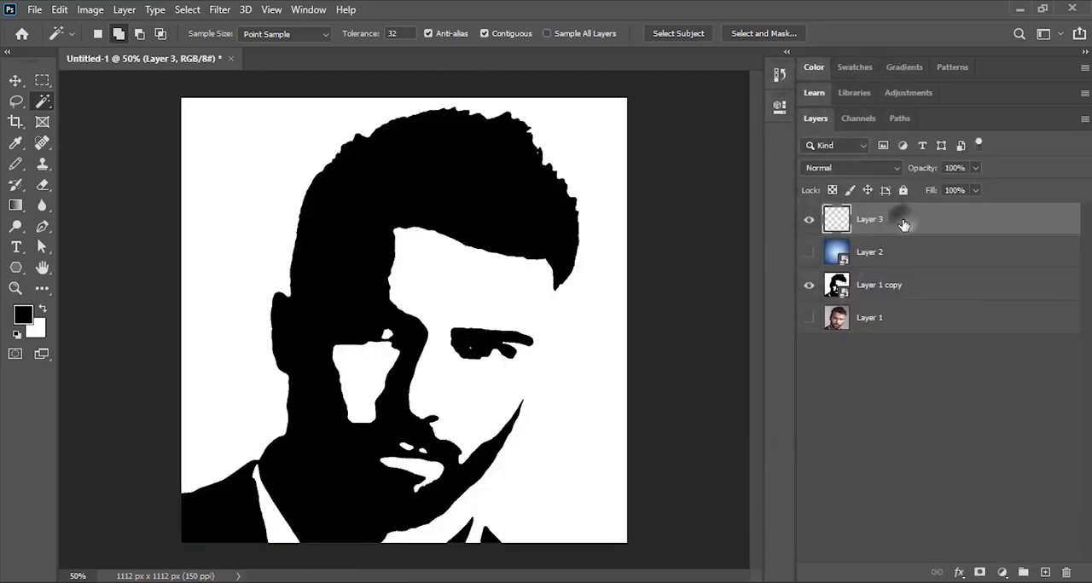
pyautogui.click(862, 120)
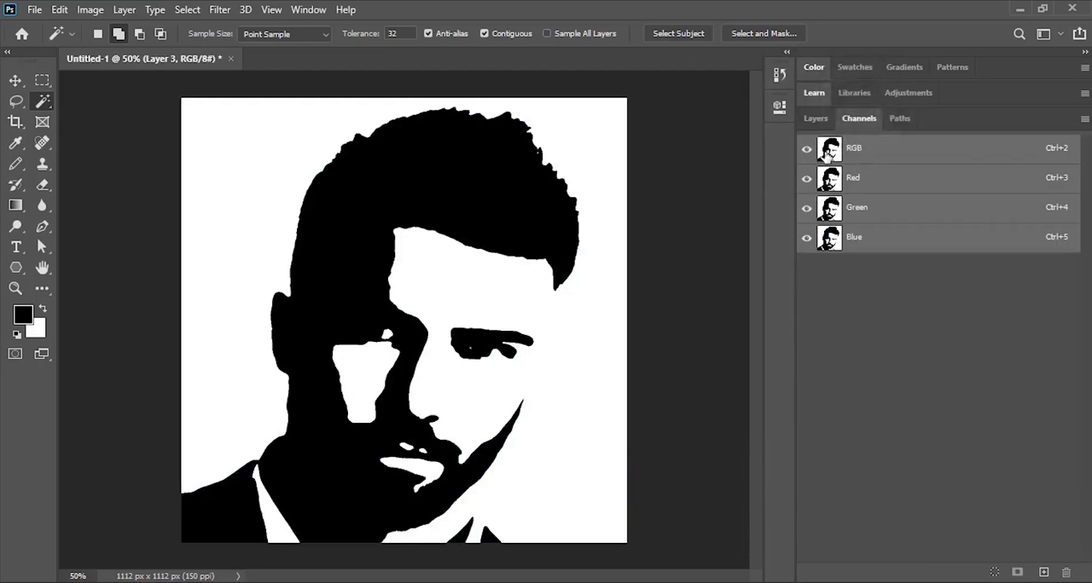
pyautogui.keyDown('ctrl'); pyautogui.click(829, 153); pyautogui.keyUp('ctrl')
pyautogui.click(816, 119)
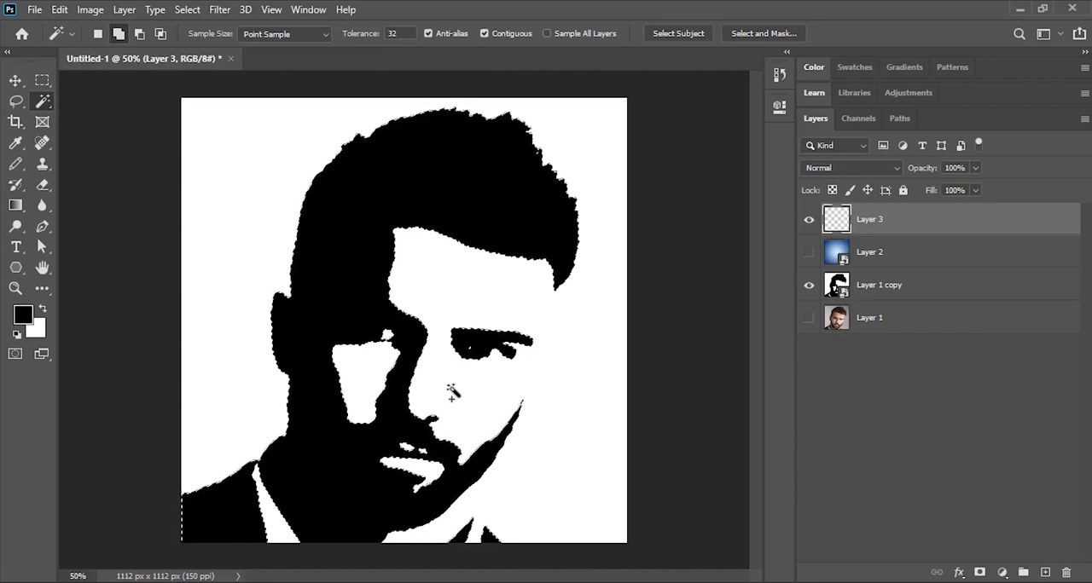
# - Fill the selected areas with black on Layer 3, deselect, and show the blue gradient layer again
pyautogui.hotkey('alt', 'BackSpace')
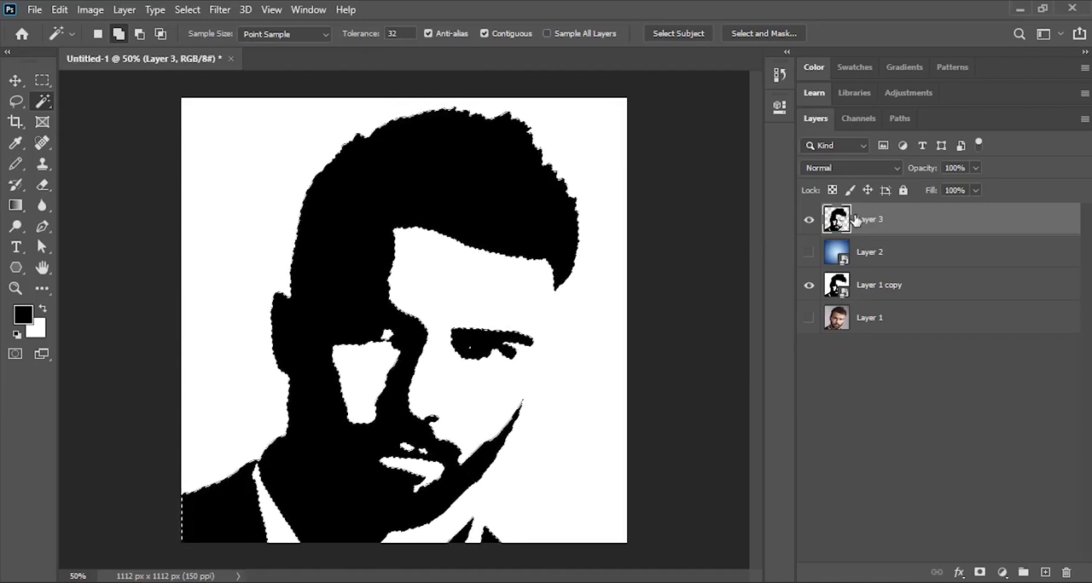
pyautogui.hotkey('ctrl', 'd')
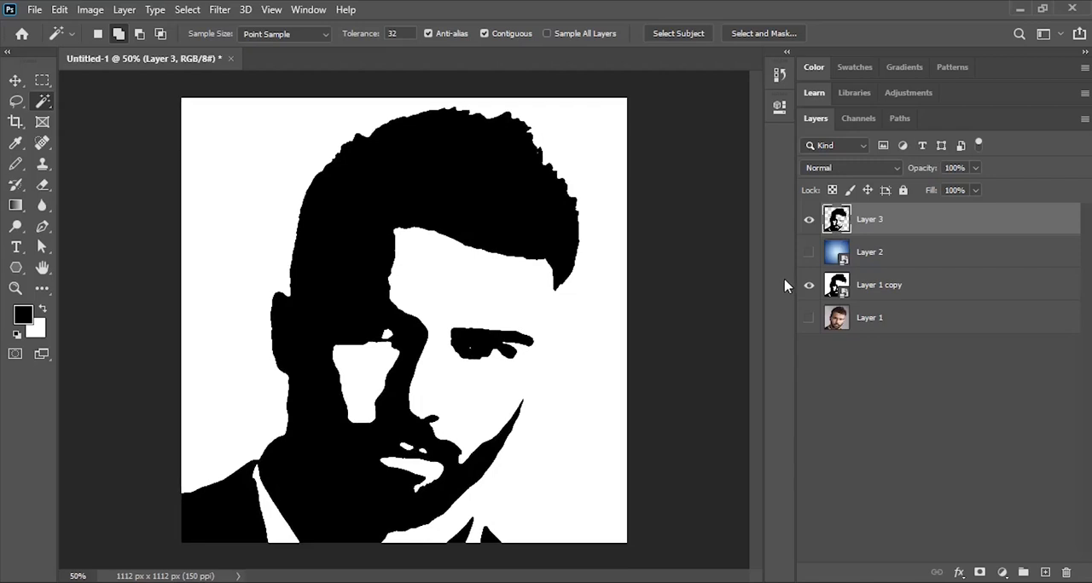
pyautogui.click(809, 253)
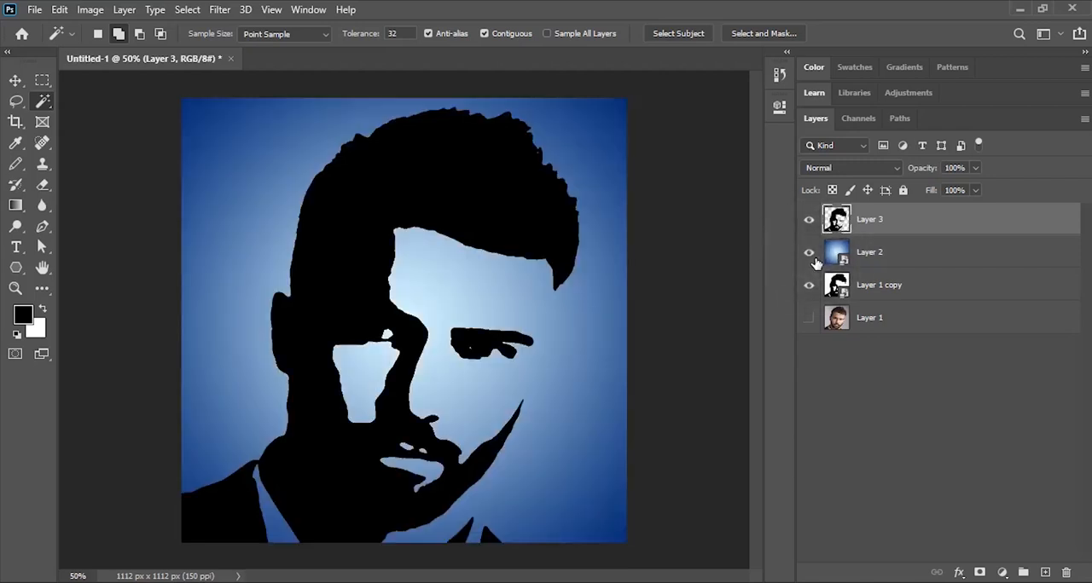
# - Add a Color Overlay of dark gray 313131 to the black stencil layer, in Normal mode at 100% opacity
pyautogui.doubleClick(929, 218)
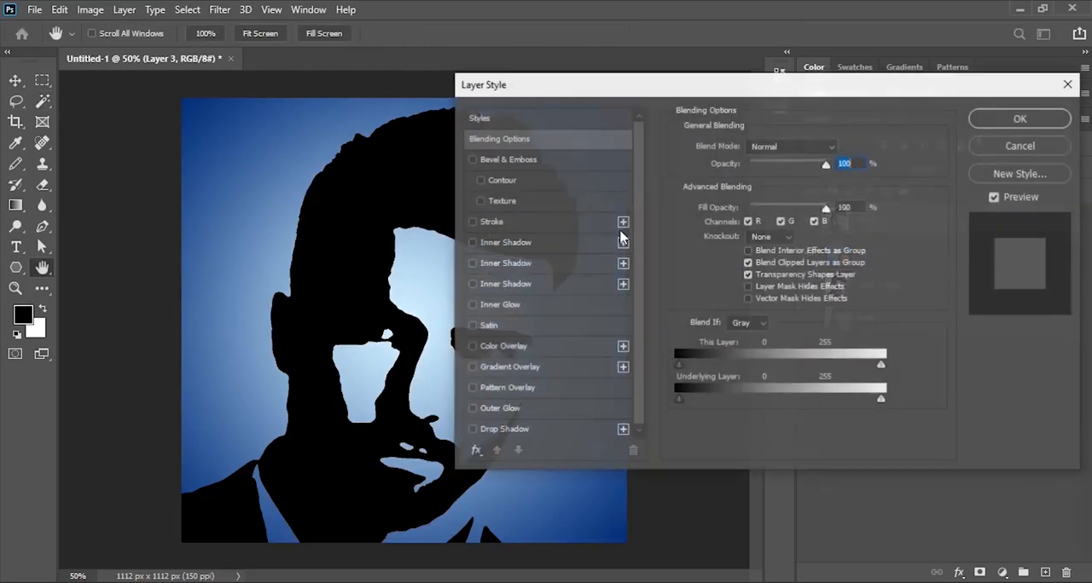
pyautogui.click(525, 348)
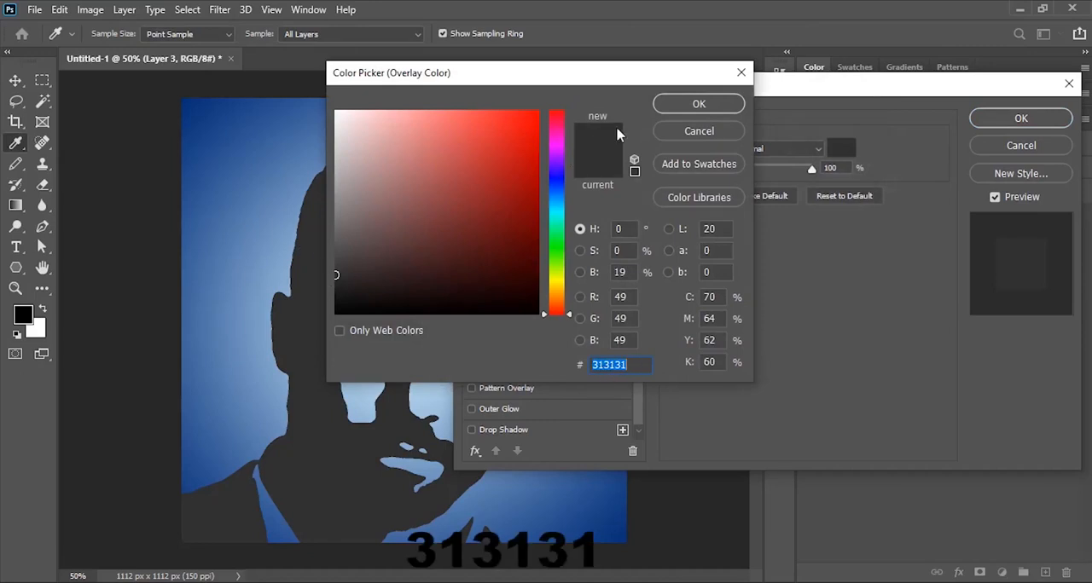
pyautogui.click(686, 104)
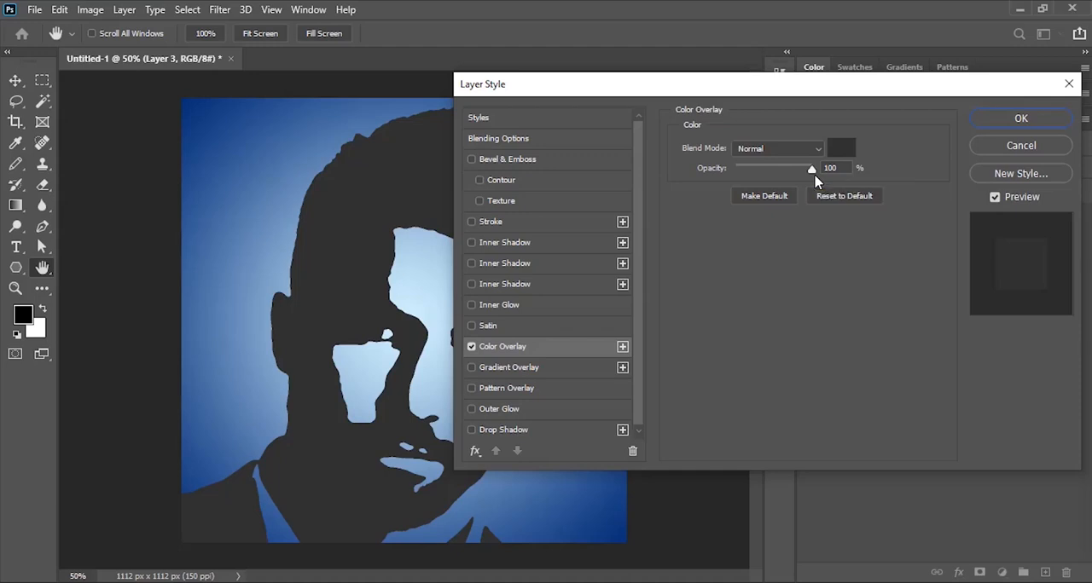
# - Add a Multiply black Inner Shadow to Layer 3: 50% opacity, 90° angle, 12 px distance, 0% choke, 8 px size, linear contour
pyautogui.click(520, 243)
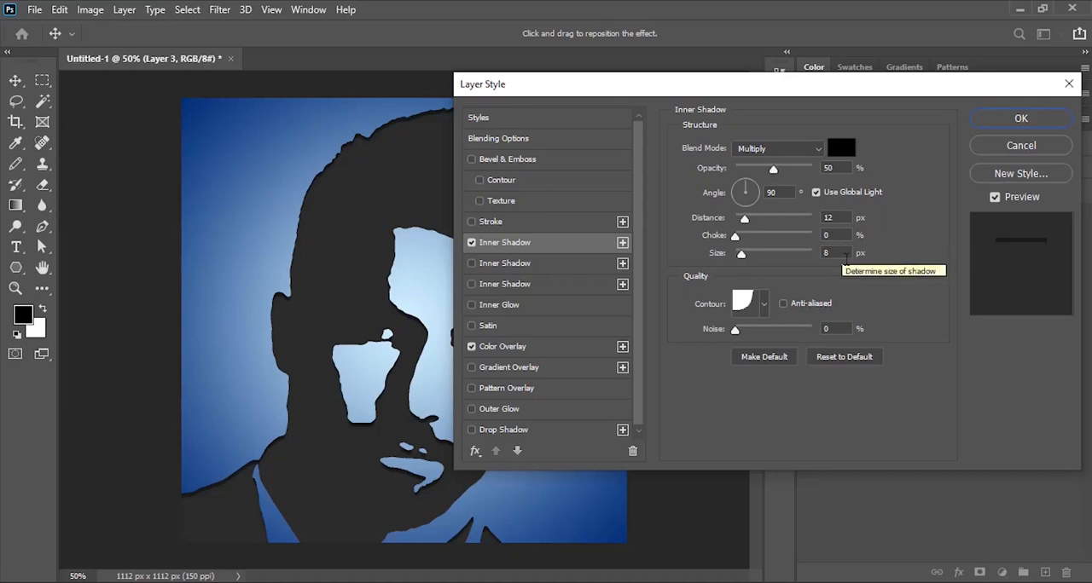
pyautogui.click(764, 307)
pyautogui.click(666, 341)
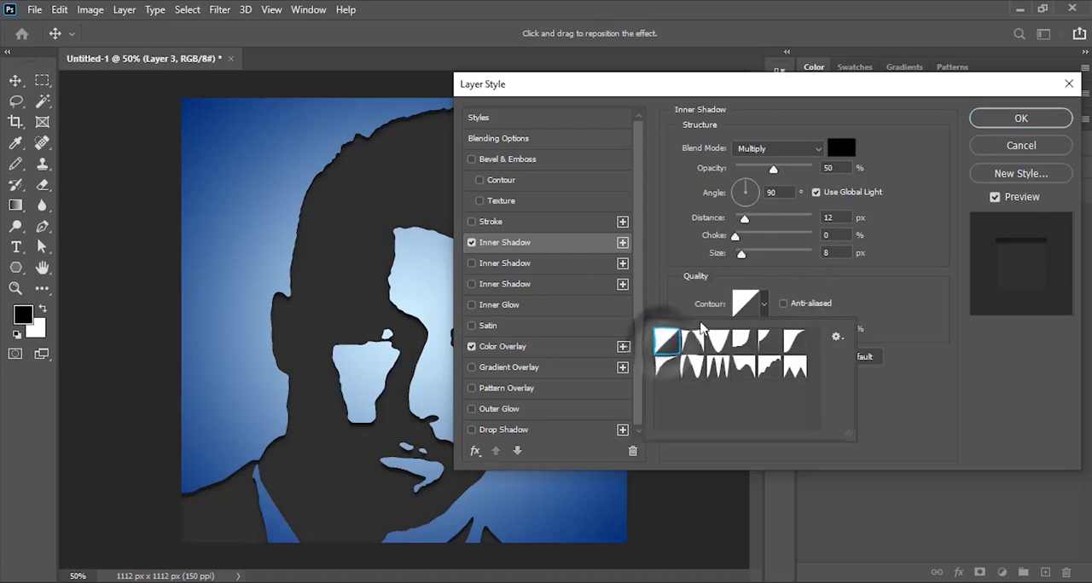
pyautogui.click(866, 295)
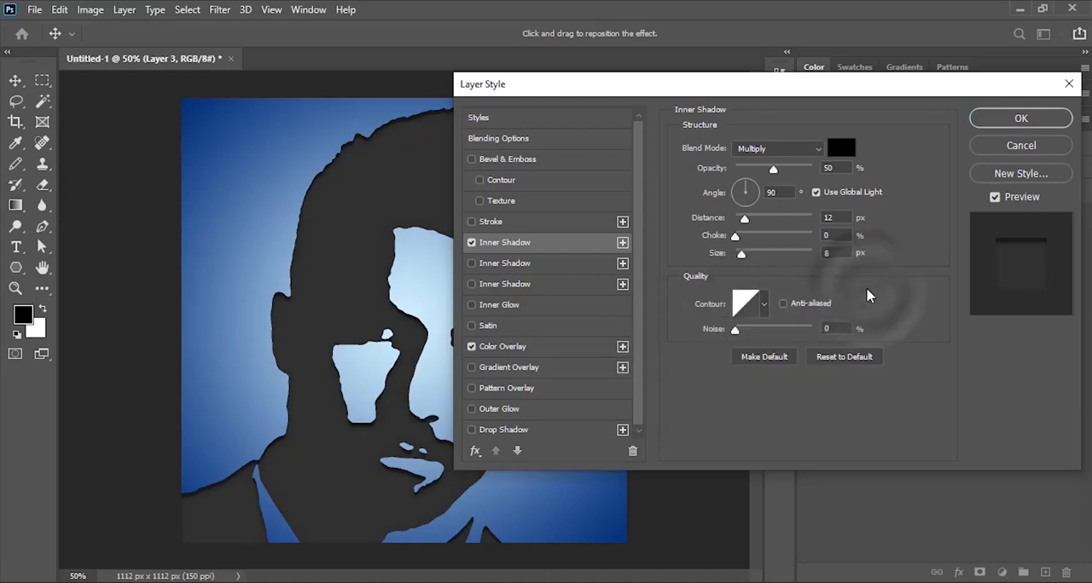
pyautogui.click(1021, 119)
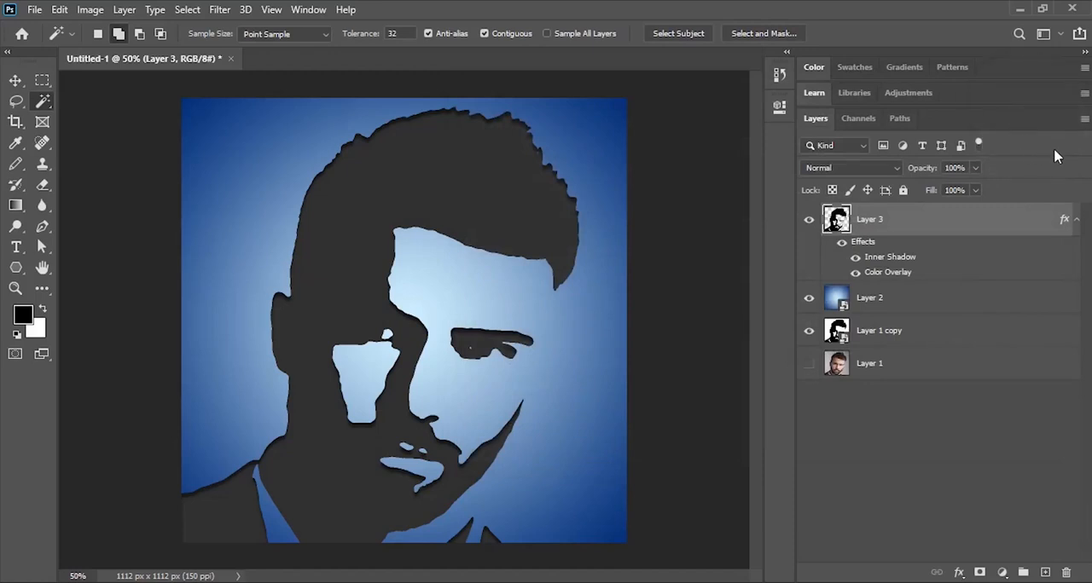
# - Convert Layer 3 to a smart object and apply the Texturizer filter with Canvas texture, scaling 200%, relief 3 and light from Top
pyautogui.click(1084, 118)
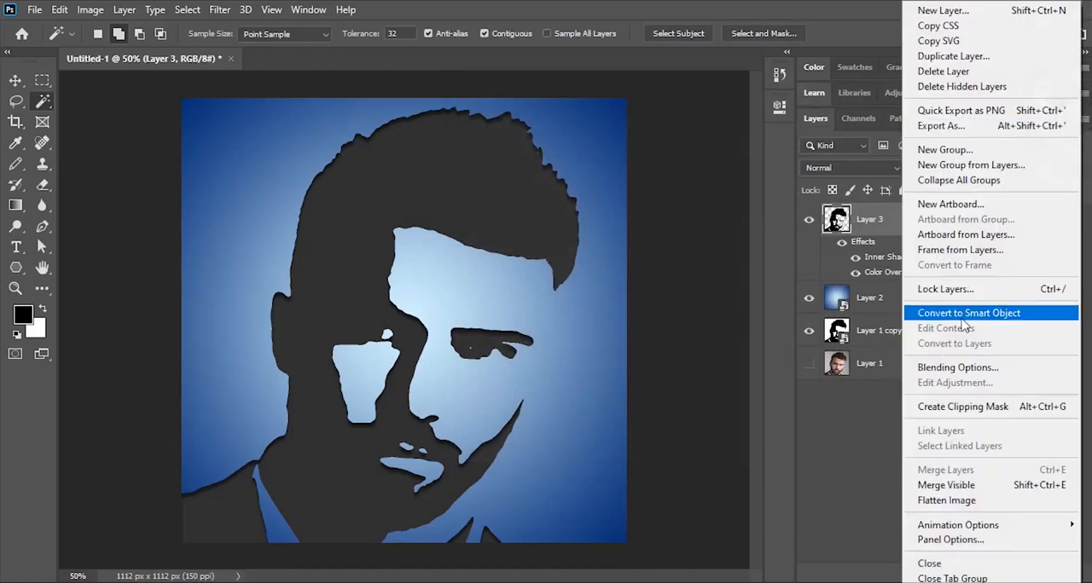
pyautogui.click(962, 321)
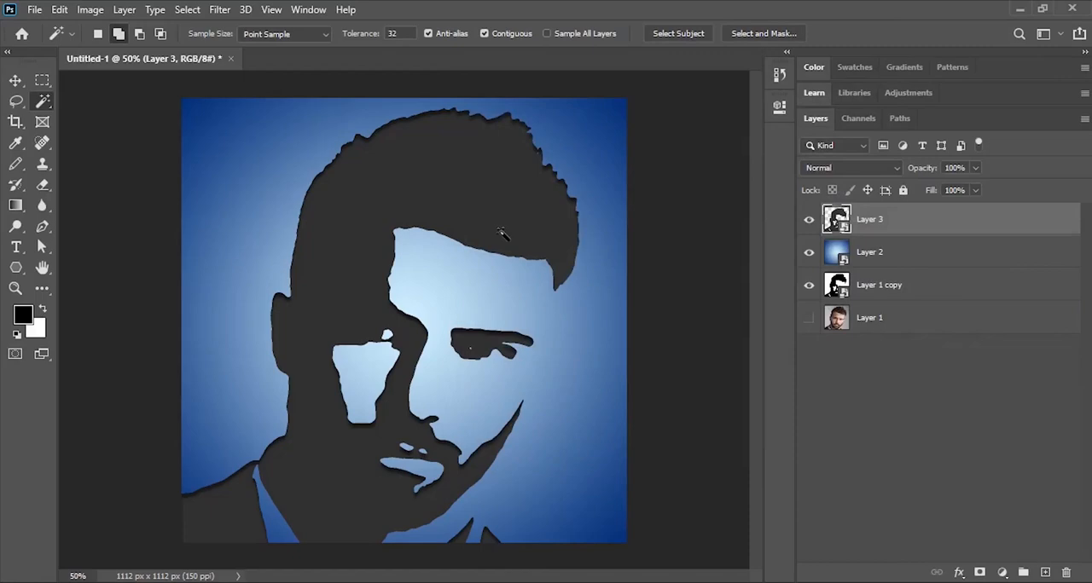
pyautogui.click(217, 11)
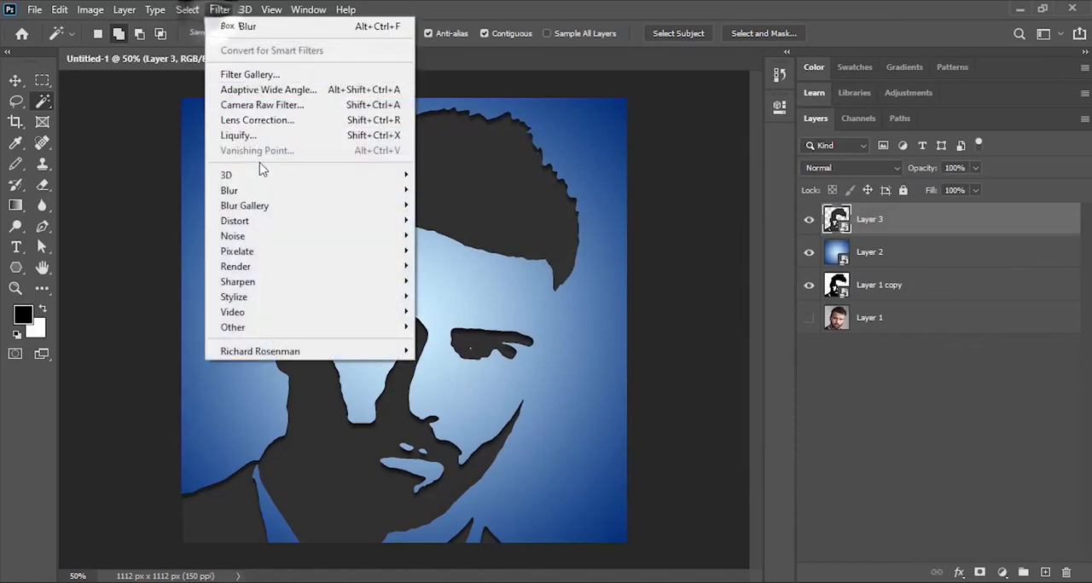
pyautogui.click(280, 75)
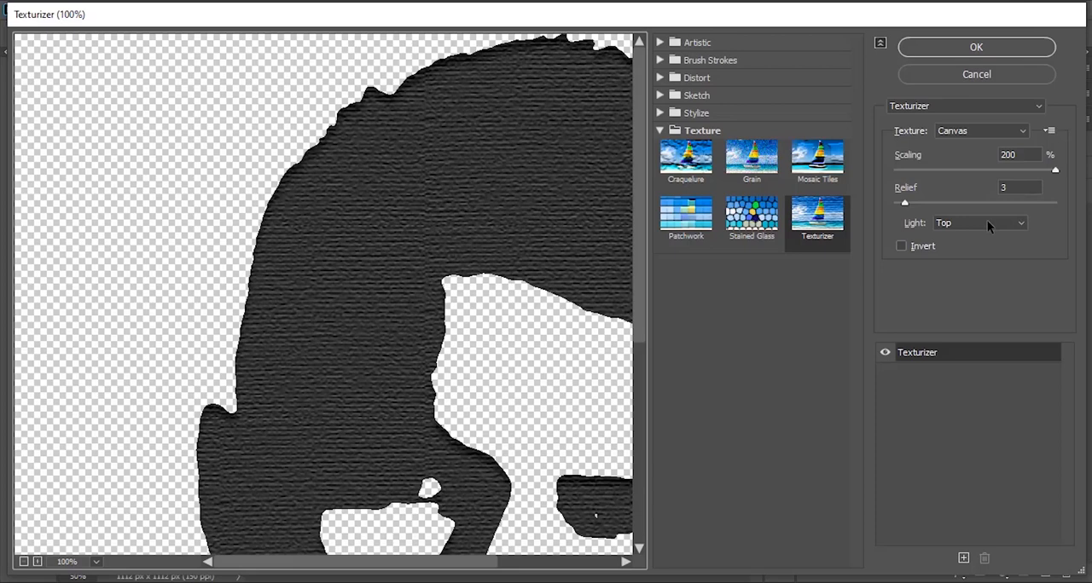
pyautogui.click(964, 49)
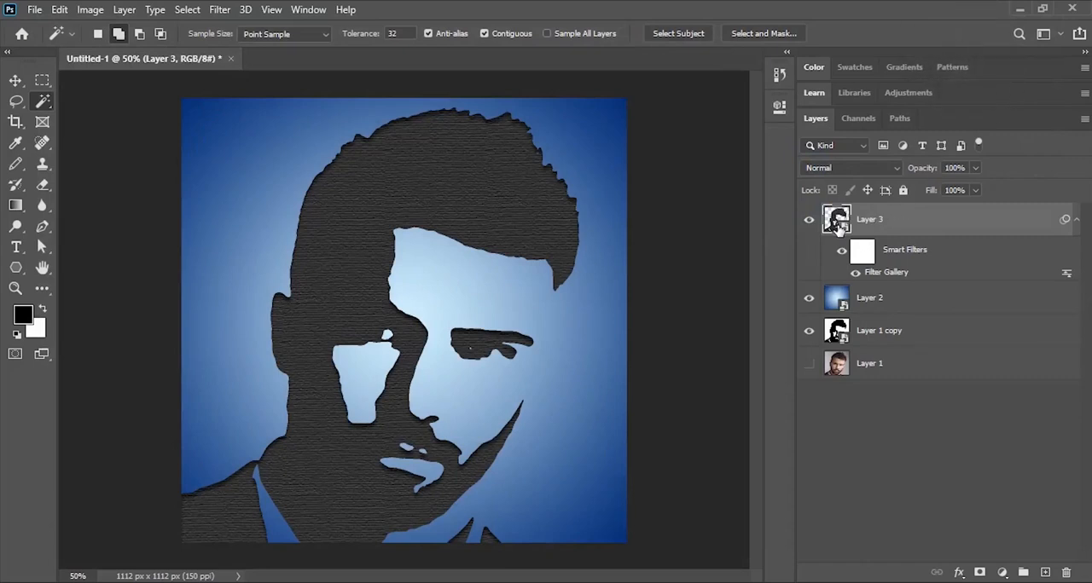
# - Load Layer 3's silhouette as a selection and use it to add a mask hiding that area on the blue gradient layer
pyautogui.keyDown('ctrl'); pyautogui.click(838, 221); pyautogui.keyUp('ctrl')
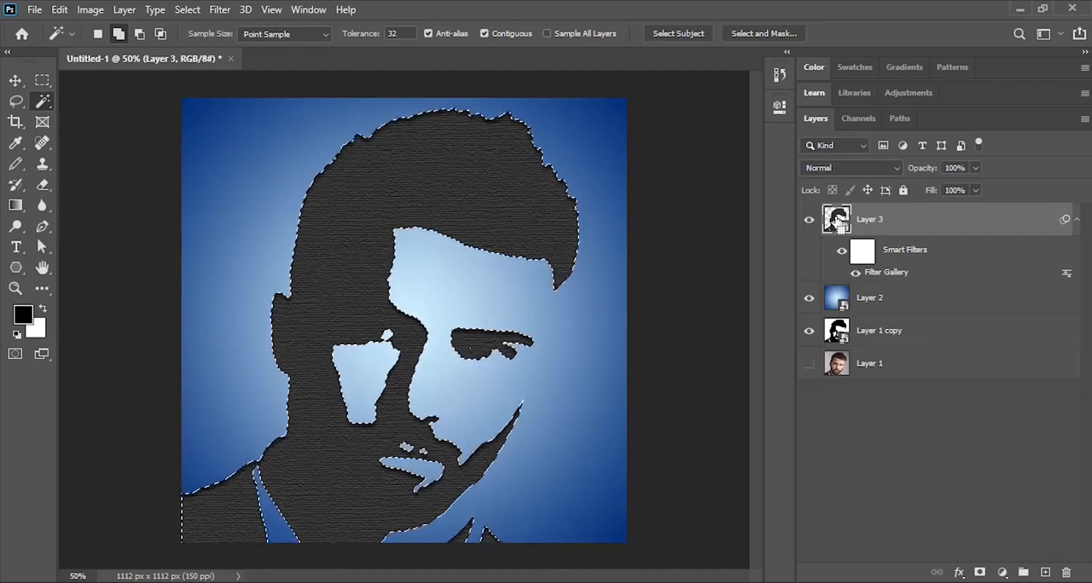
pyautogui.click(910, 299)
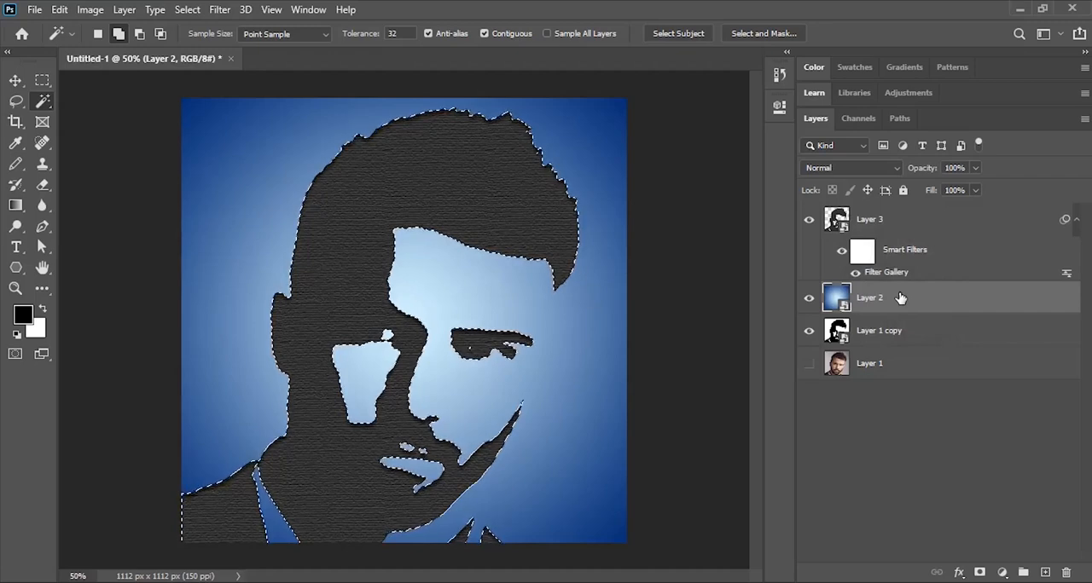
pyautogui.click(980, 573)
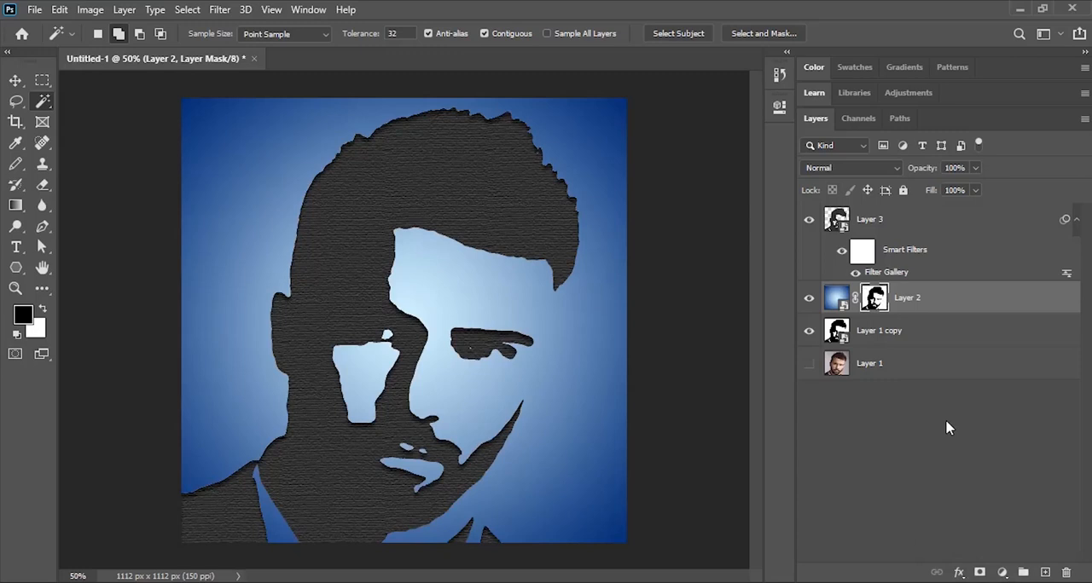
# - Add Bevel & Emboss to the gradient layer: Inner Bevel, Chisel Soft, depth 50%, direction Up, size 5 px, altitude 50°
pyautogui.click(960, 573)
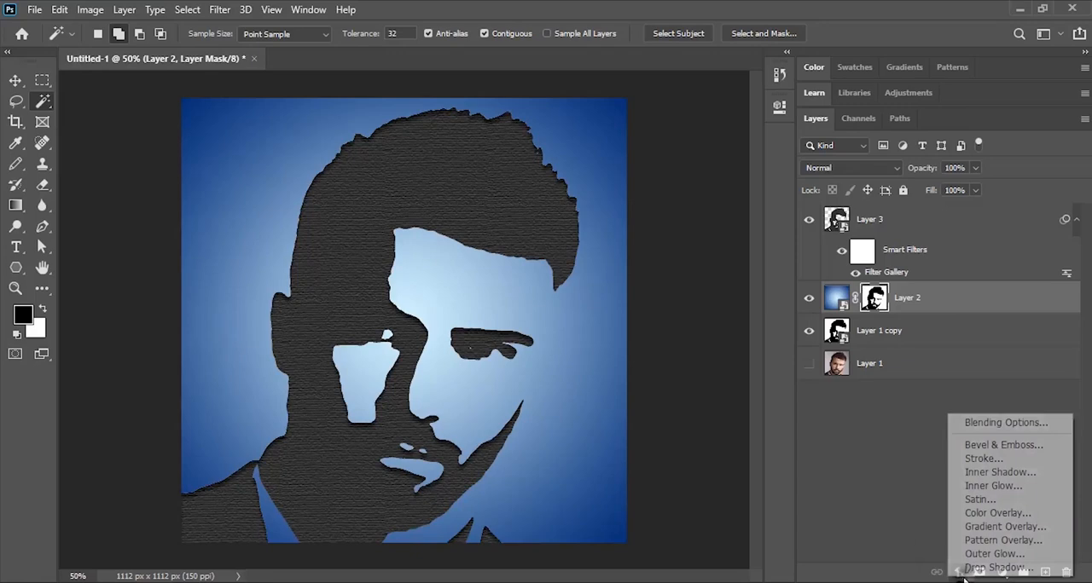
pyautogui.click(1004, 445)
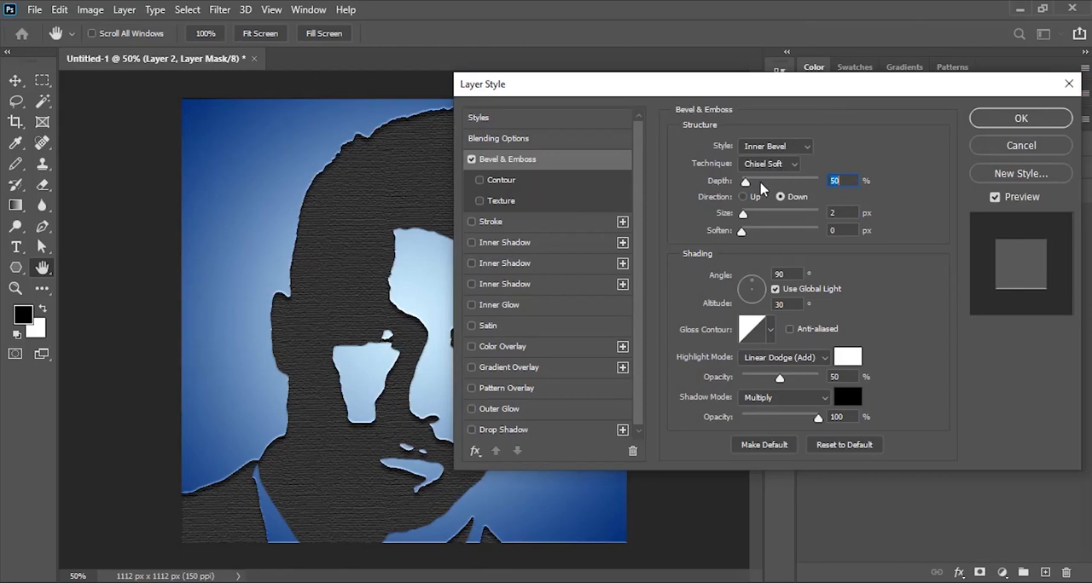
pyautogui.click(743, 197)
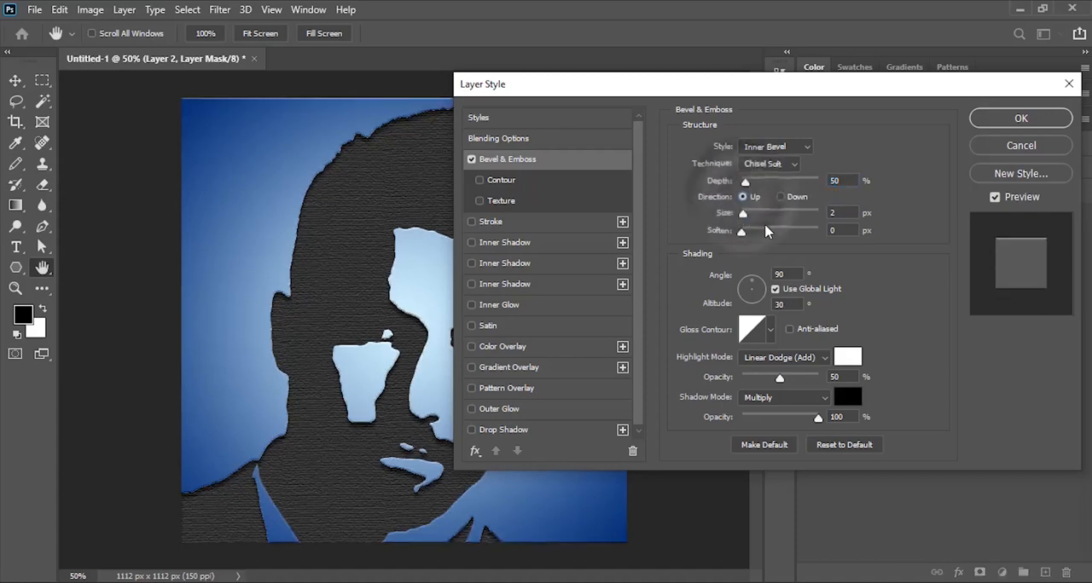
pyautogui.click(830, 214)
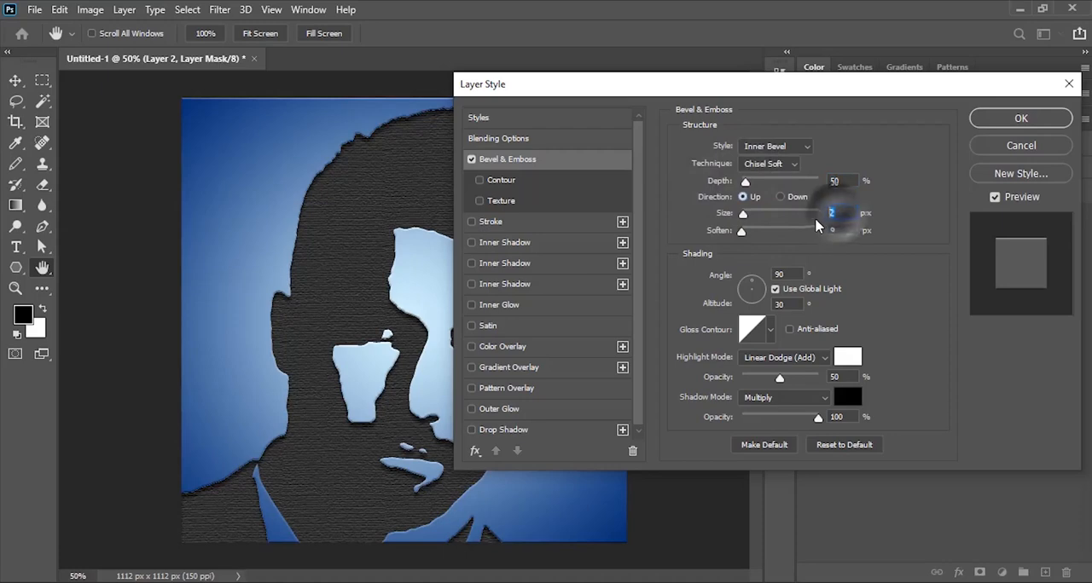
pyautogui.write('5')
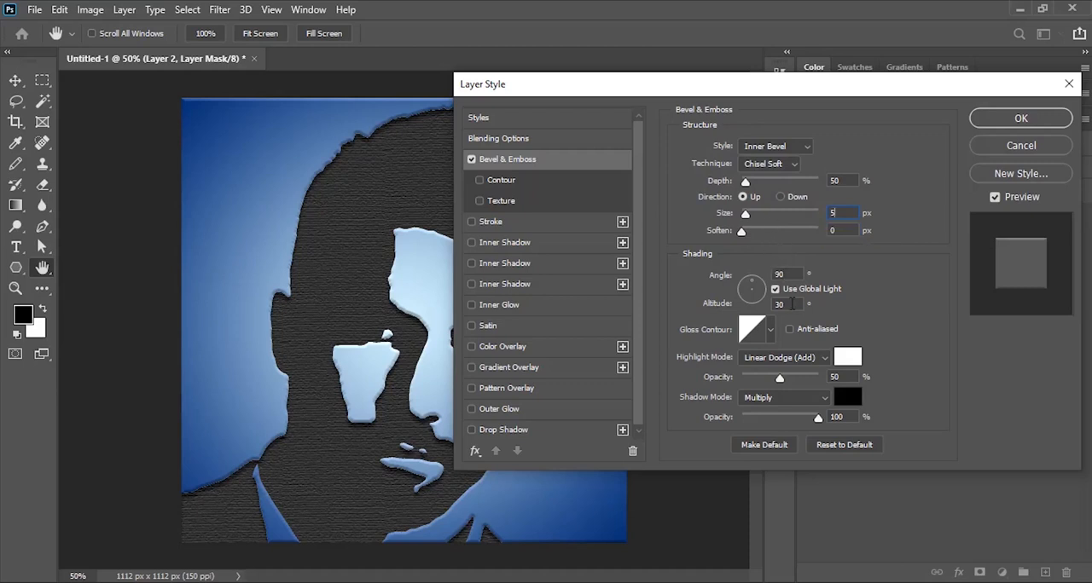
pyautogui.doubleClick(792, 303)
pyautogui.write('50')
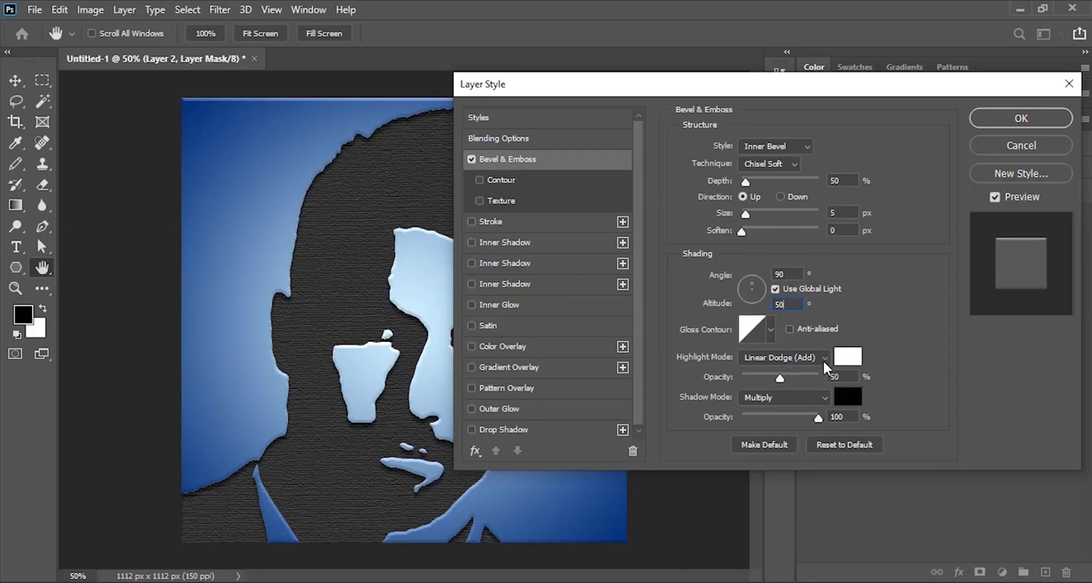
# - Set the bevel's highlight to Linear Dodge (Add) at 25% opacity and its shadow opacity to 0%, and apply the style
pyautogui.click(824, 366)
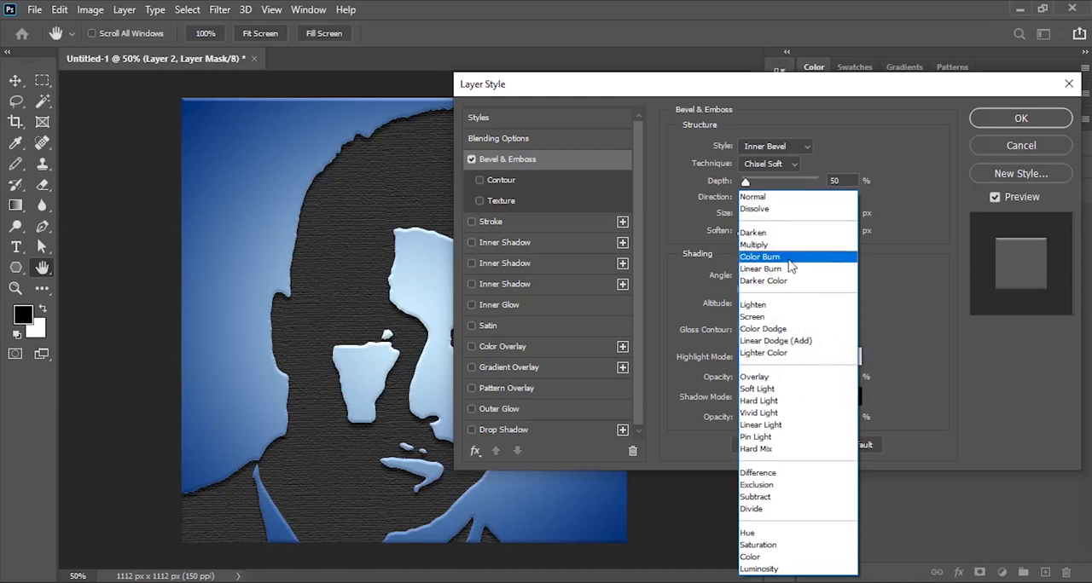
pyautogui.click(797, 341)
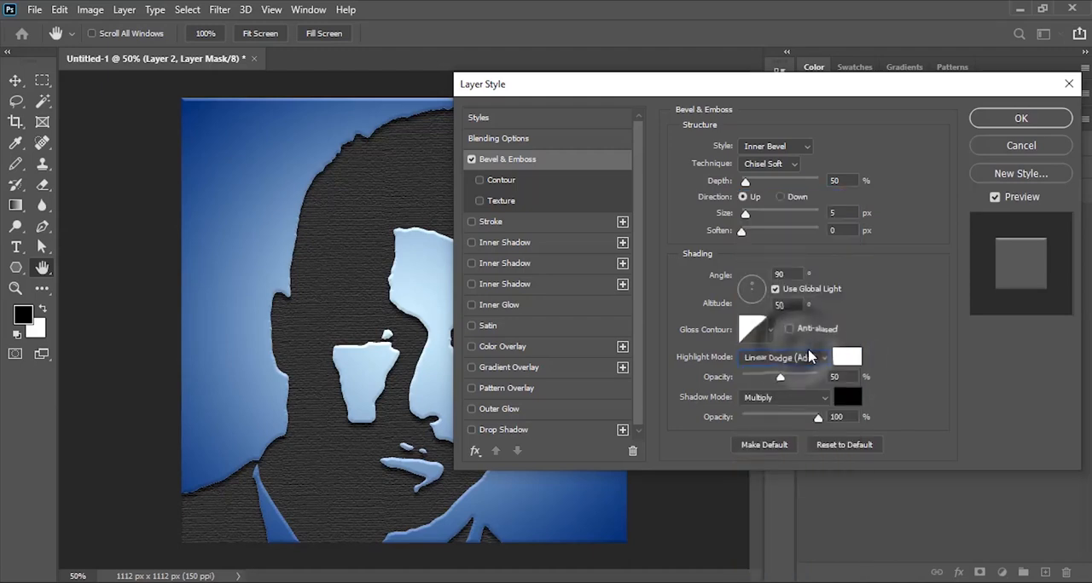
pyautogui.moveTo(846, 376); pyautogui.dragTo(823, 377)
pyautogui.write('25')
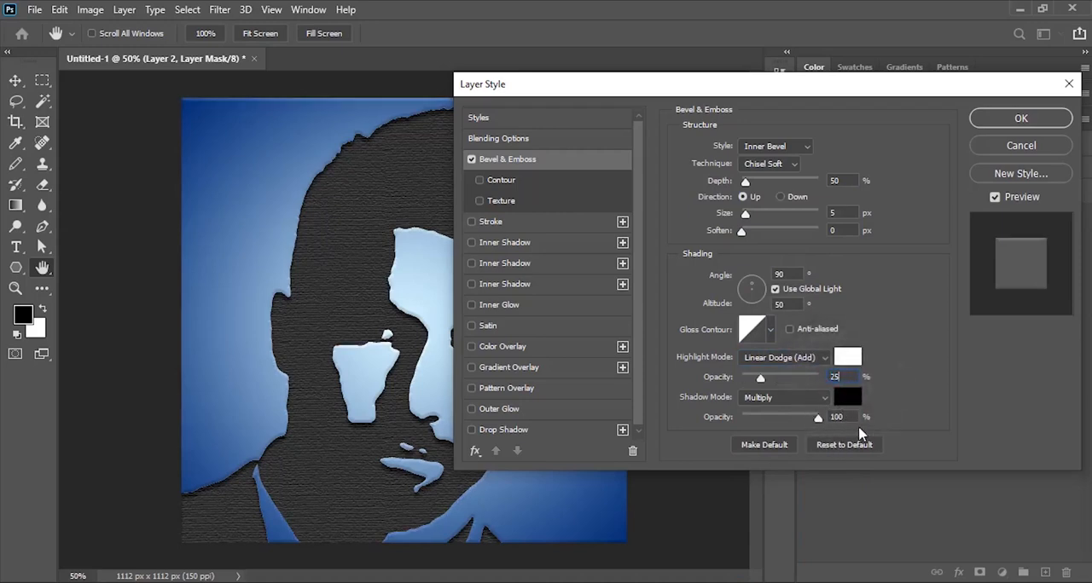
pyautogui.moveTo(849, 416); pyautogui.dragTo(801, 416)
pyautogui.write('0')
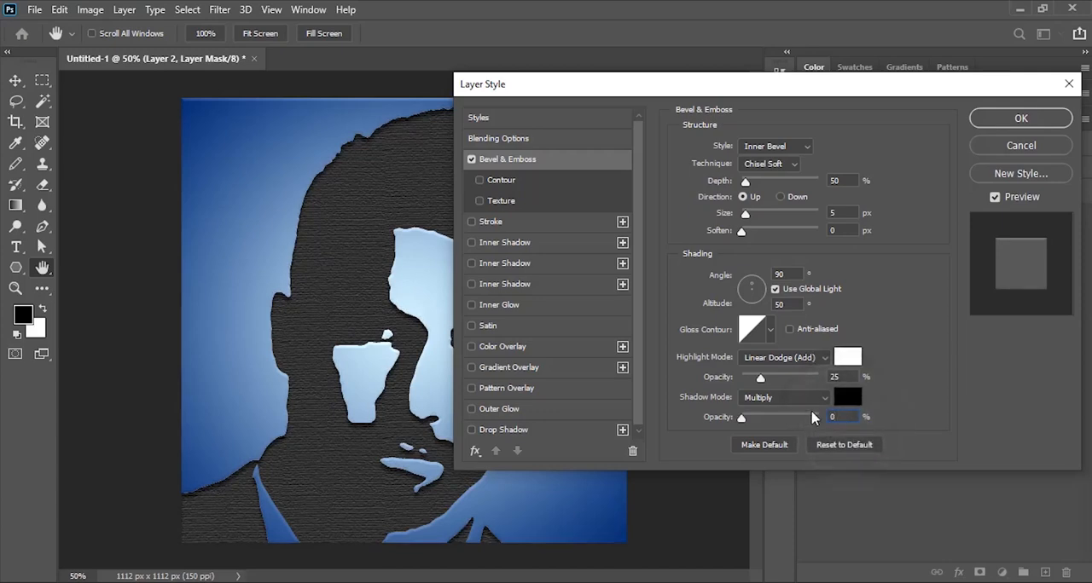
pyautogui.click(1032, 121)
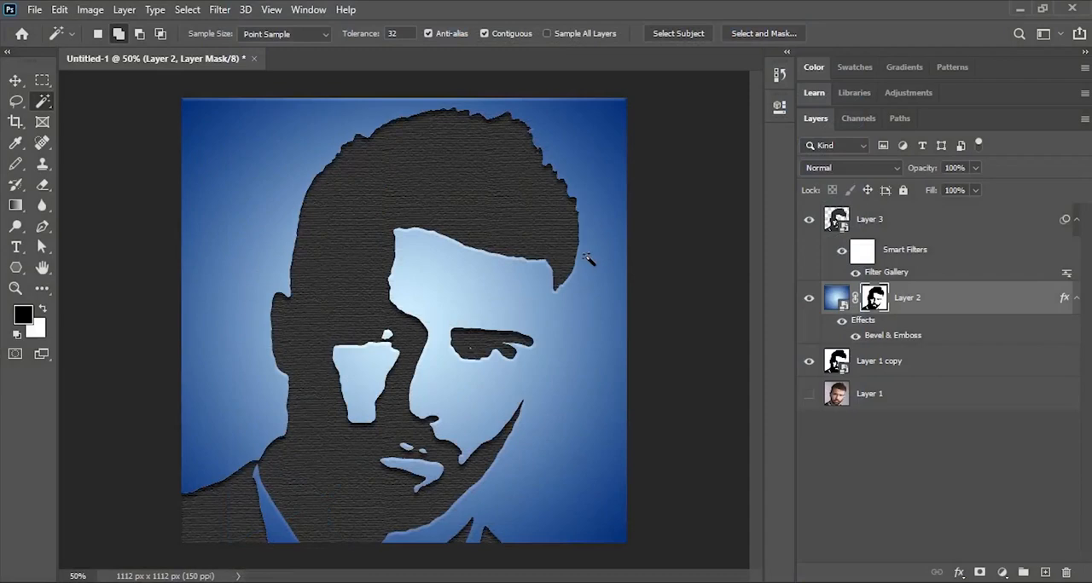
# - Add an empty layer above the blue gradient layer and set the Polygon tool to draw in Pixels mode
pyautogui.click(1045, 573)
pyautogui.click(16, 267)
pyautogui.click(91, 304)
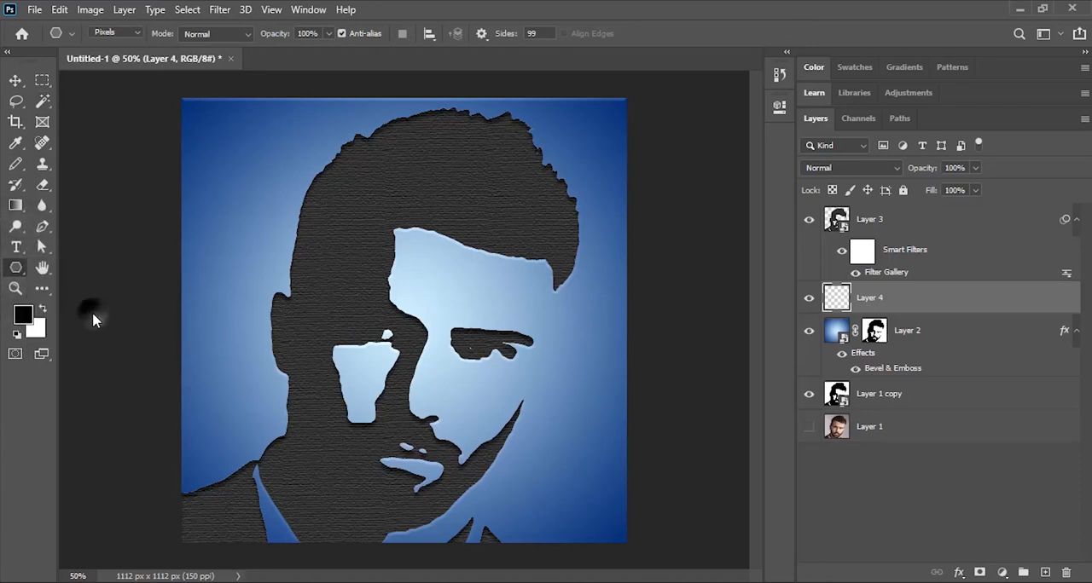
pyautogui.click(122, 34)
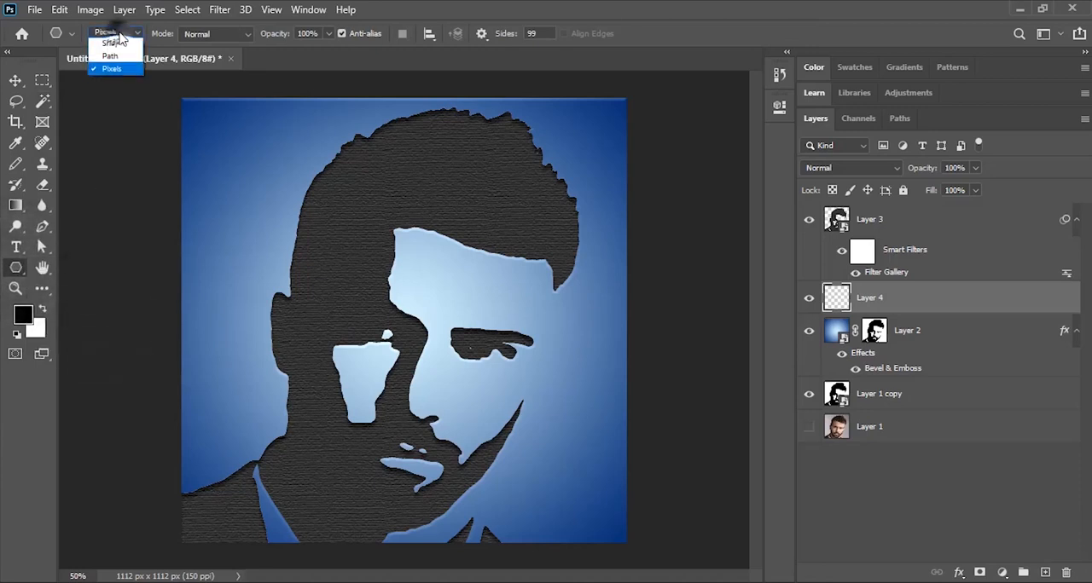
pyautogui.click(112, 70)
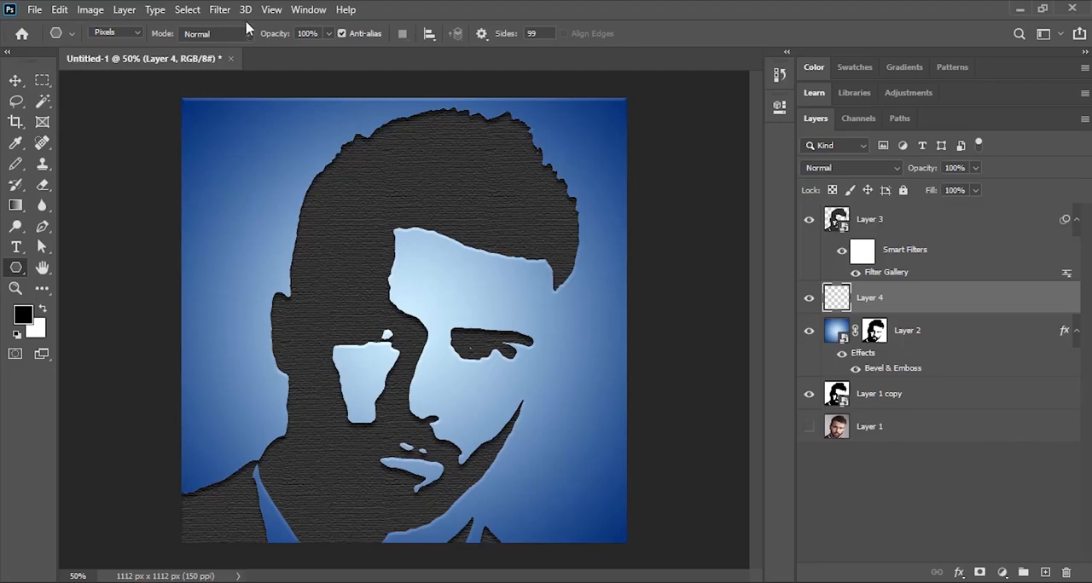
# - Show the rulers and place one vertical and one horizontal guide crossing at the bridge of the man's nose
pyautogui.click(269, 10)
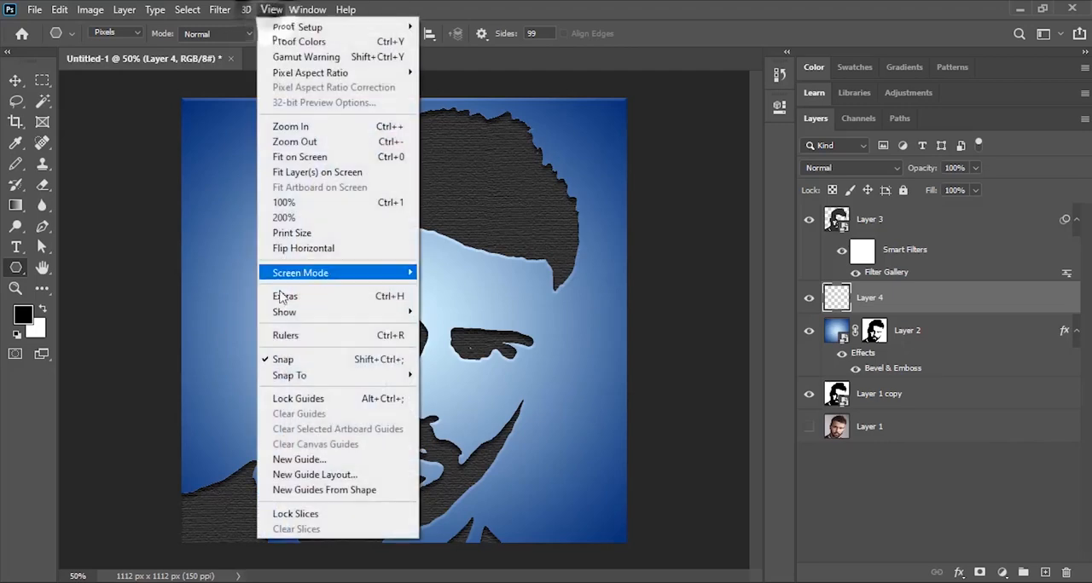
pyautogui.click(283, 339)
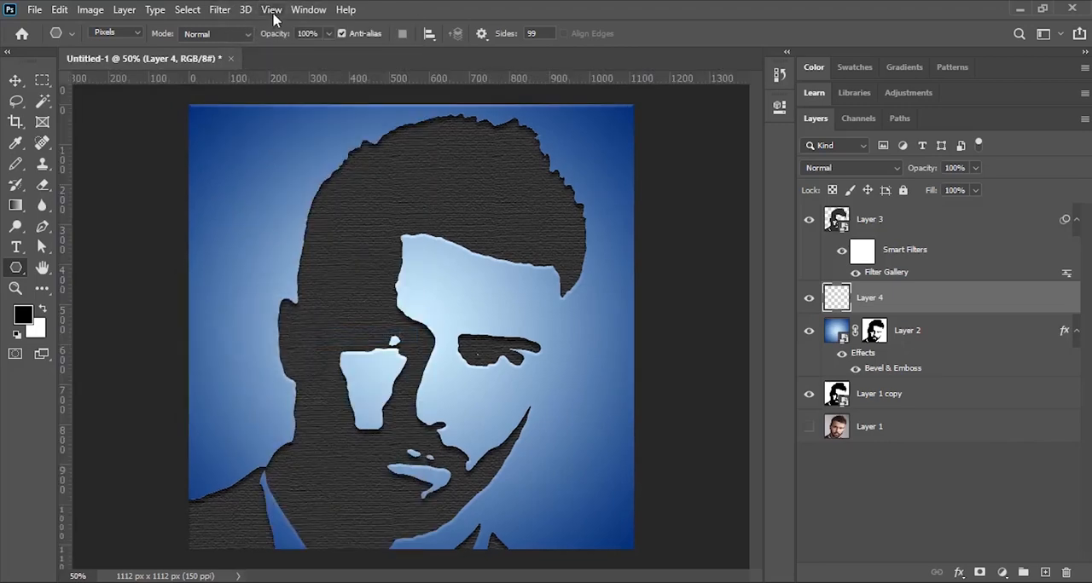
pyautogui.click(271, 10)
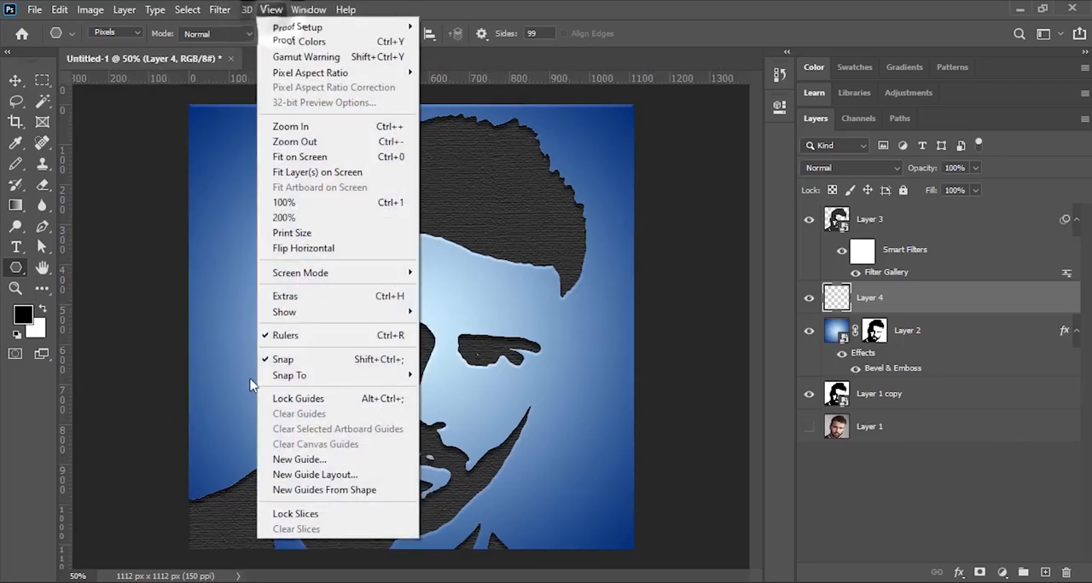
pyautogui.click(219, 342)
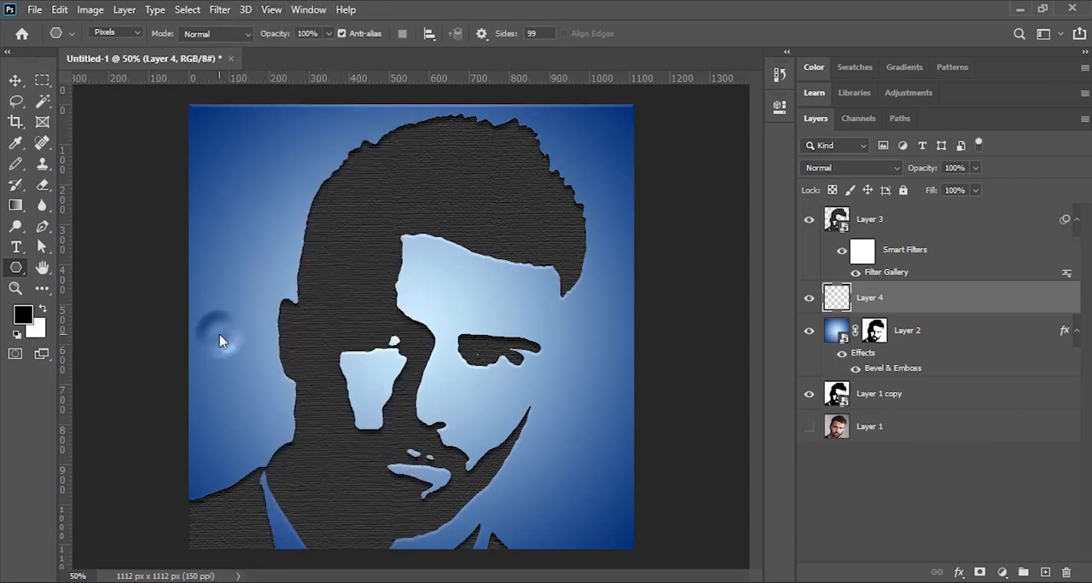
pyautogui.click(15, 82)
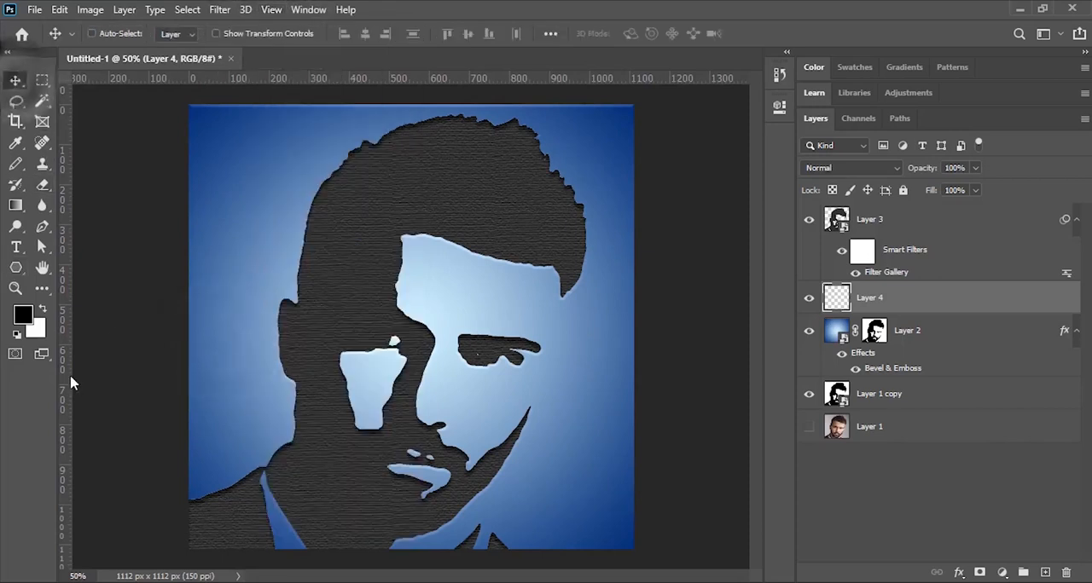
pyautogui.moveTo(61, 370); pyautogui.dragTo(418, 385)
pyautogui.moveTo(395, 76); pyautogui.dragTo(410, 109)
pyautogui.moveTo(414, 360)
pyautogui.mouseDown()
pyautogui.moveTo(413, 384)
pyautogui.moveTo(411, 346)
pyautogui.moveTo(416, 371)
pyautogui.mouseUp()
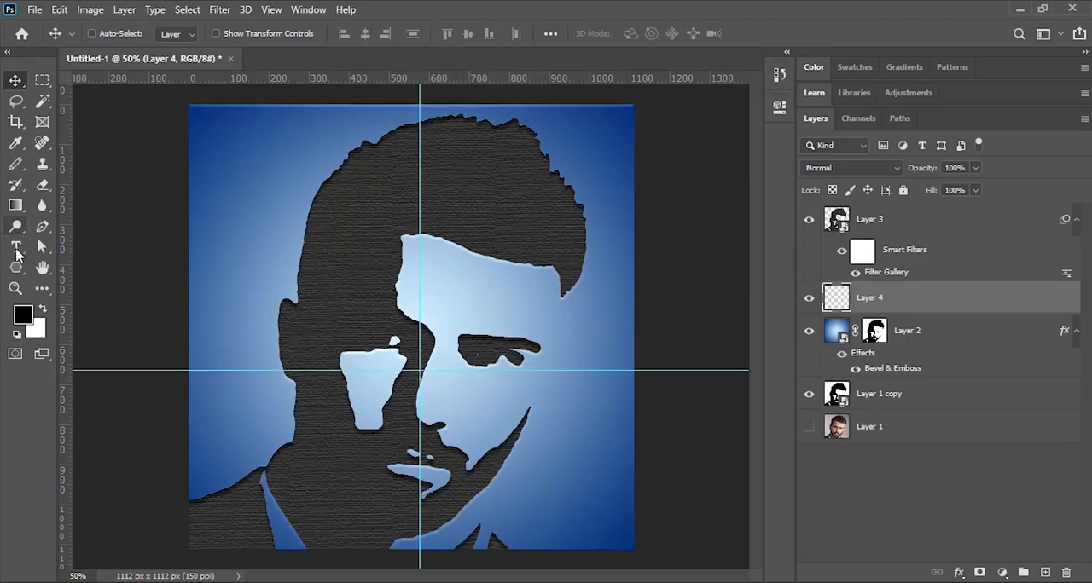
# - Draw a black 99-sided star with sides indented 80%, centred on the guide crossing and reaching out to the canvas edges
pyautogui.click(15, 268)
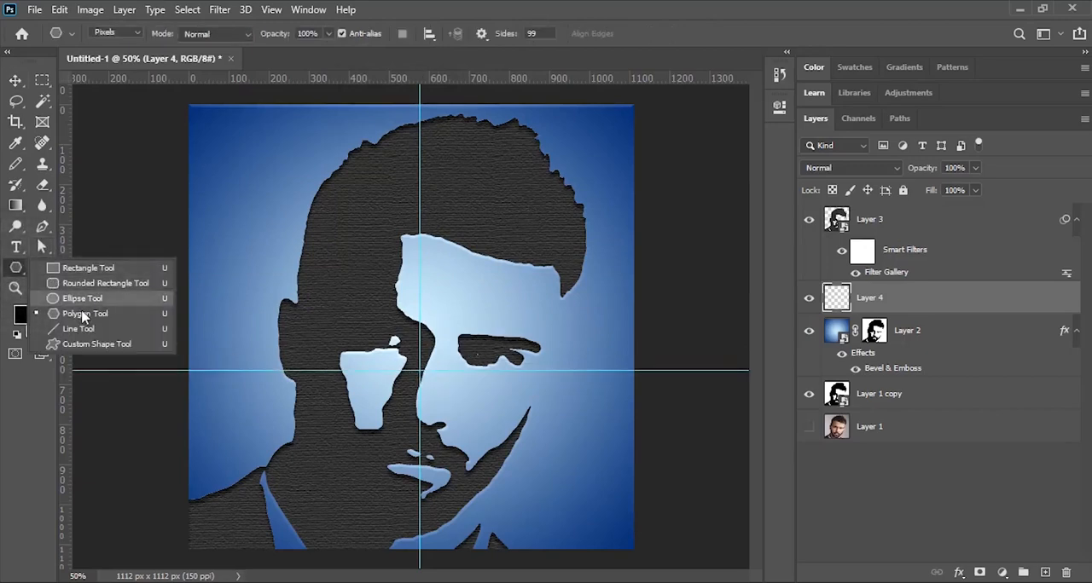
pyautogui.click(83, 315)
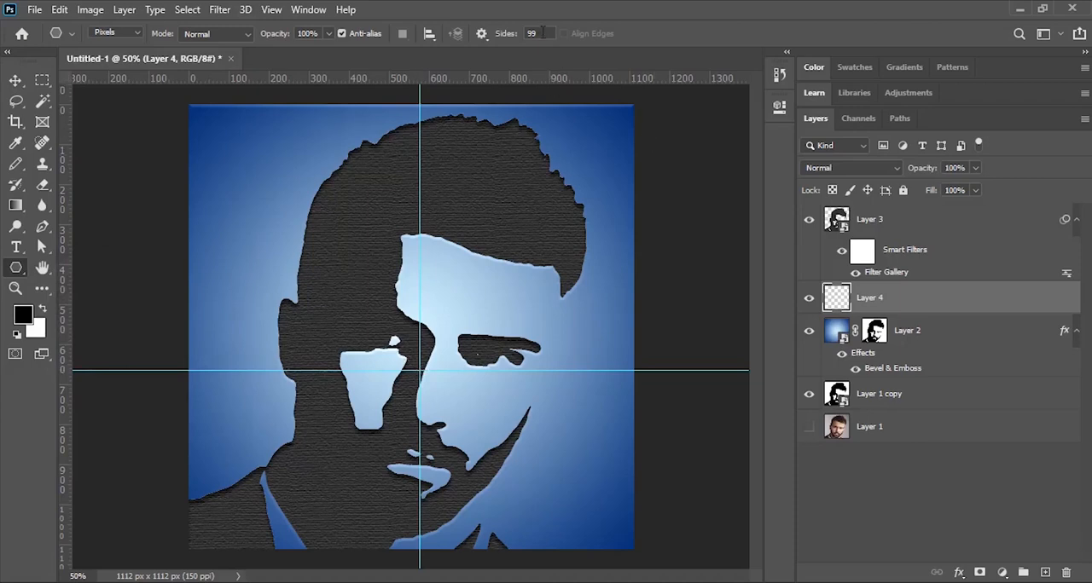
pyautogui.click(481, 34)
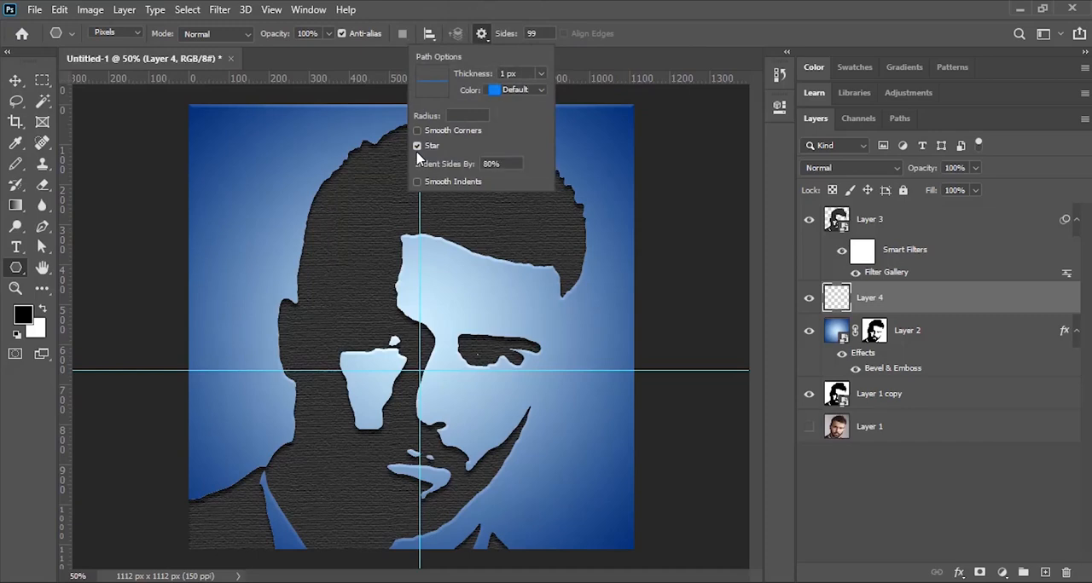
pyautogui.press('Return')
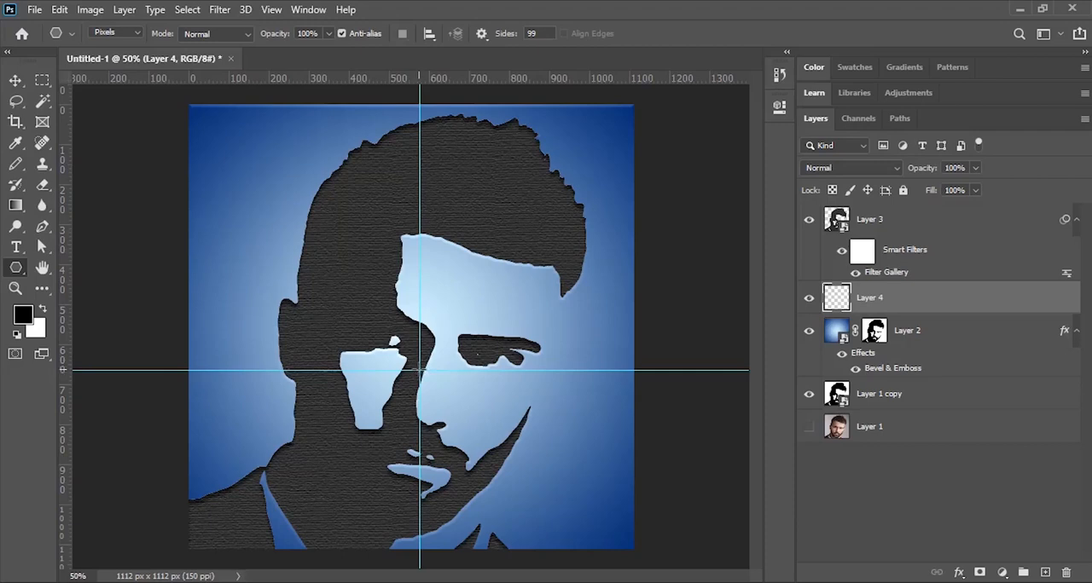
pyautogui.moveTo(419, 369); pyautogui.dragTo(622, 132)
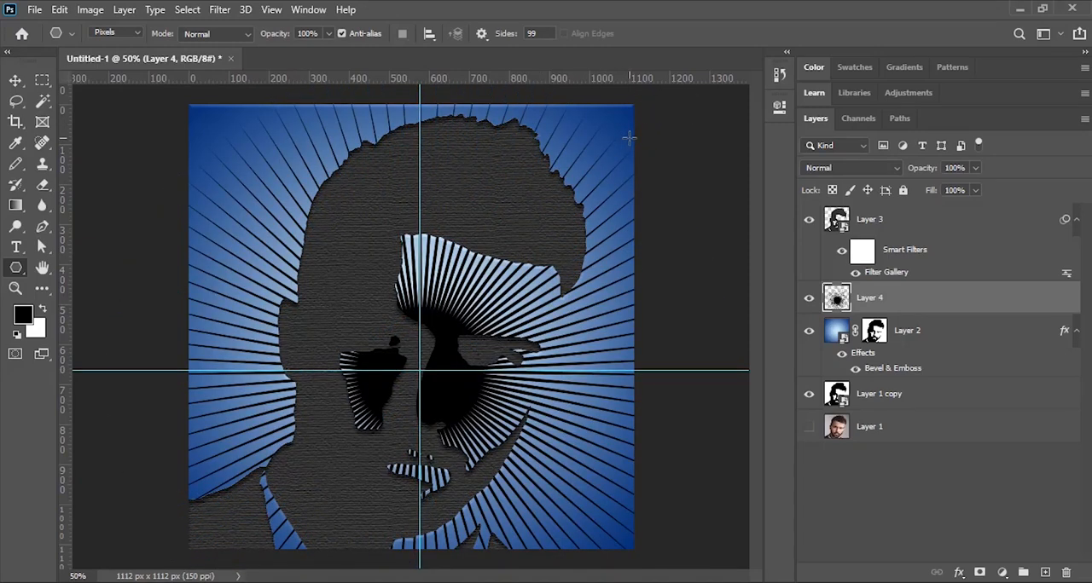
# - Add Bevel & Emboss to the star burst layer with direction Down and size 2 px
pyautogui.doubleClick(942, 304)
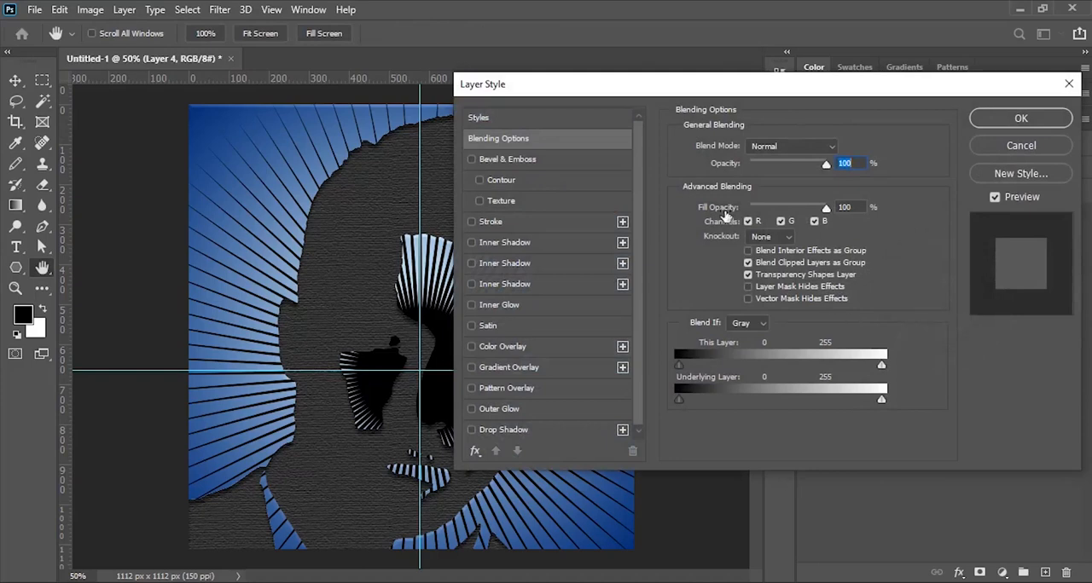
pyautogui.click(503, 159)
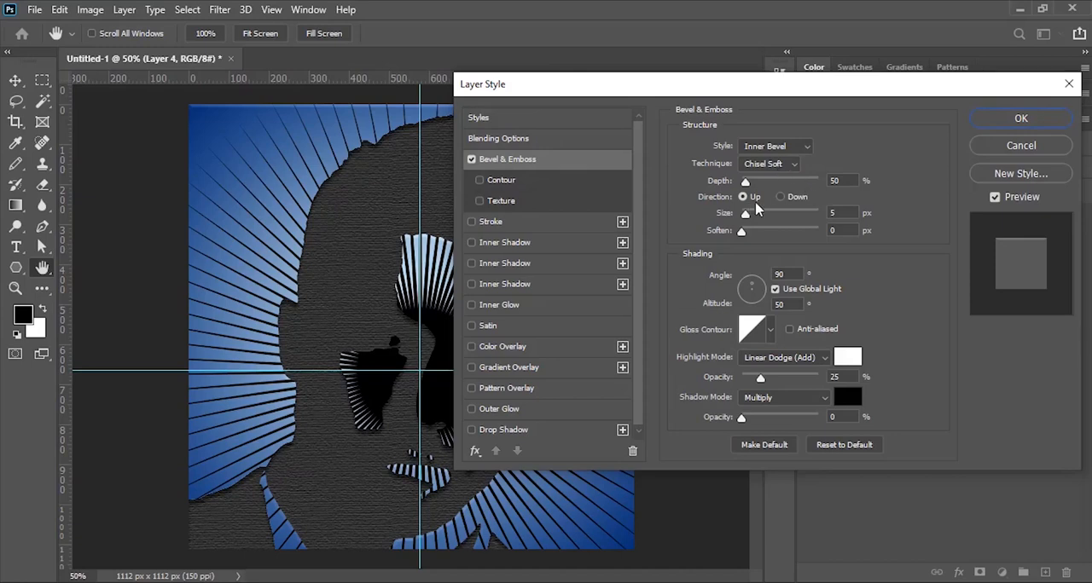
pyautogui.click(779, 197)
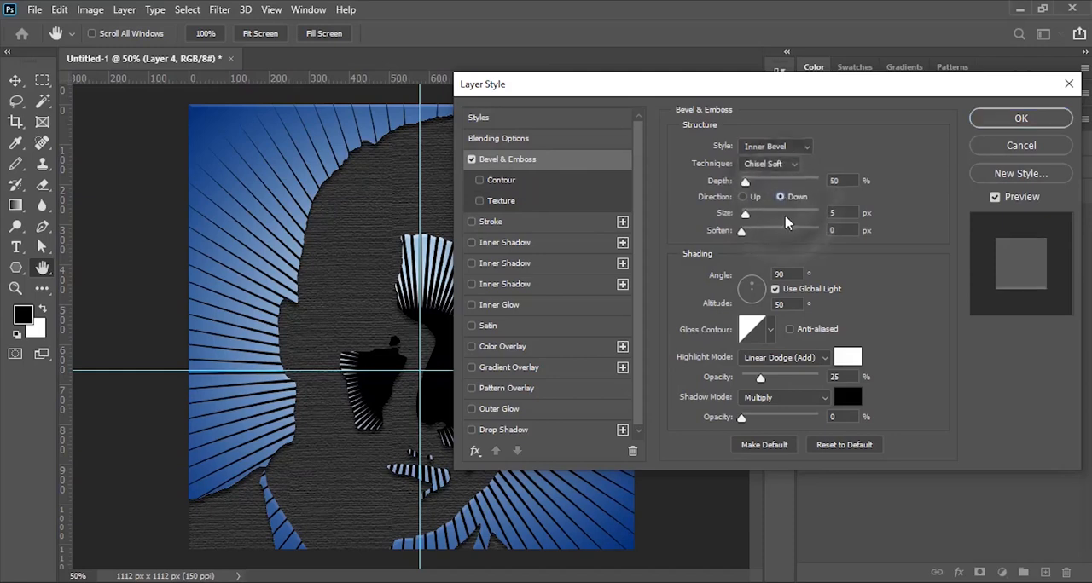
pyautogui.click(838, 212)
pyautogui.write('2')
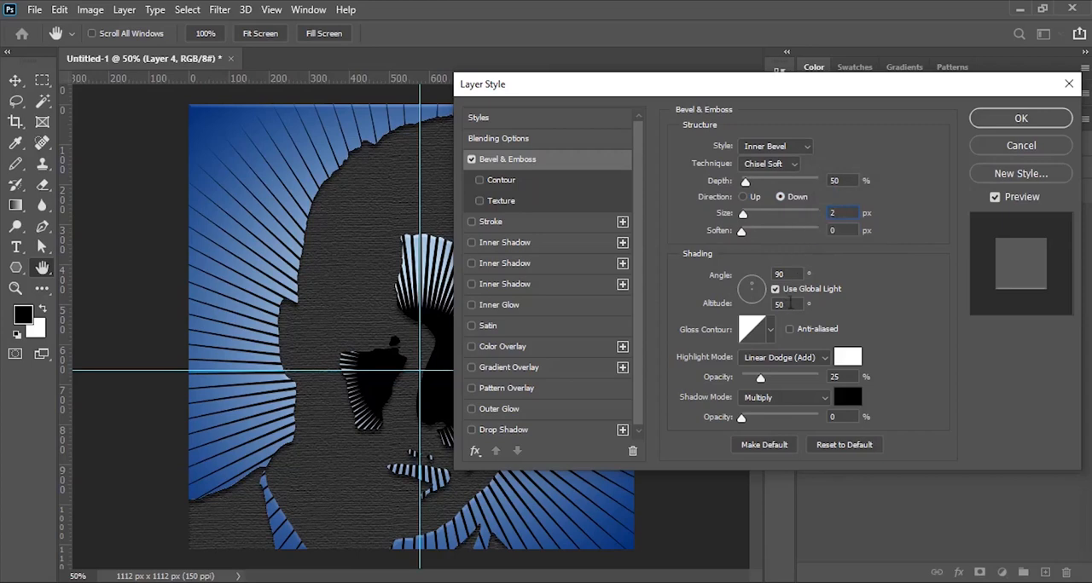
pyautogui.click(791, 303)
# - Set the star bevel's highlight opacity to 50% and shadow opacity to 100%, and apply the style
pyautogui.doubleClick(846, 376)
pyautogui.write('50')
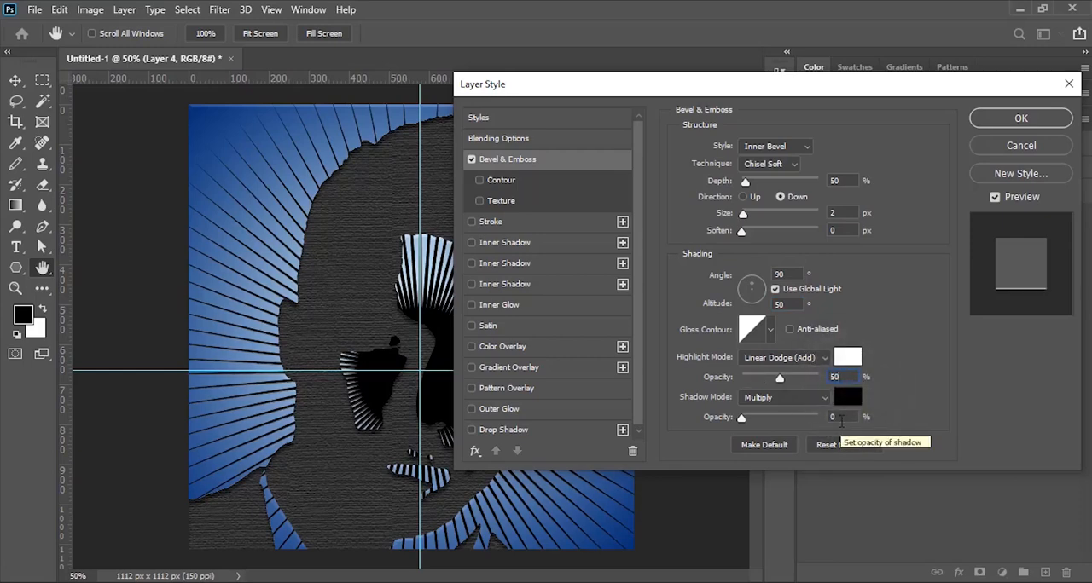
pyautogui.doubleClick(849, 416)
pyautogui.write('100')
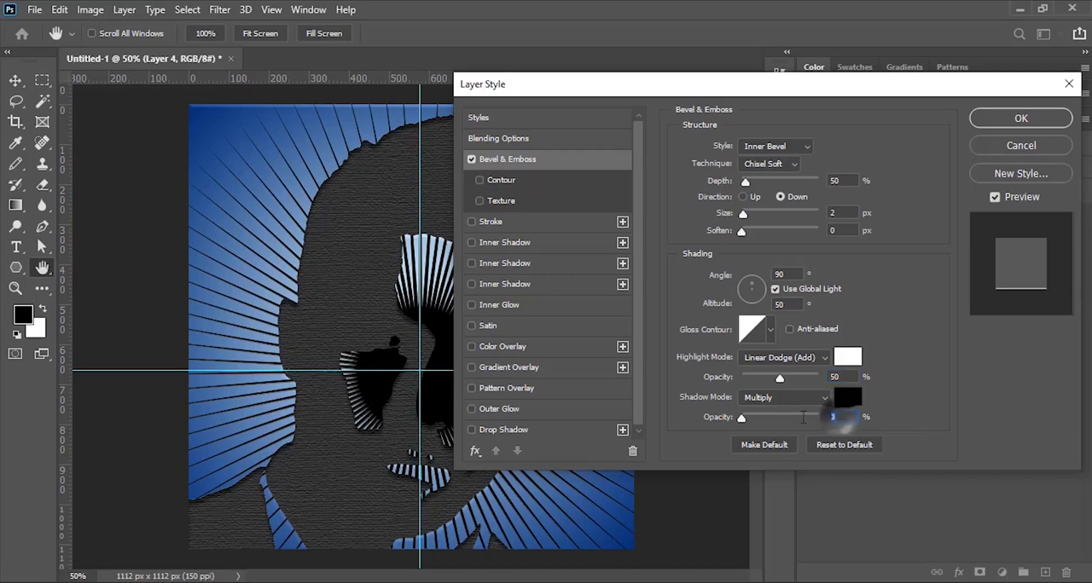
pyautogui.click(1023, 119)
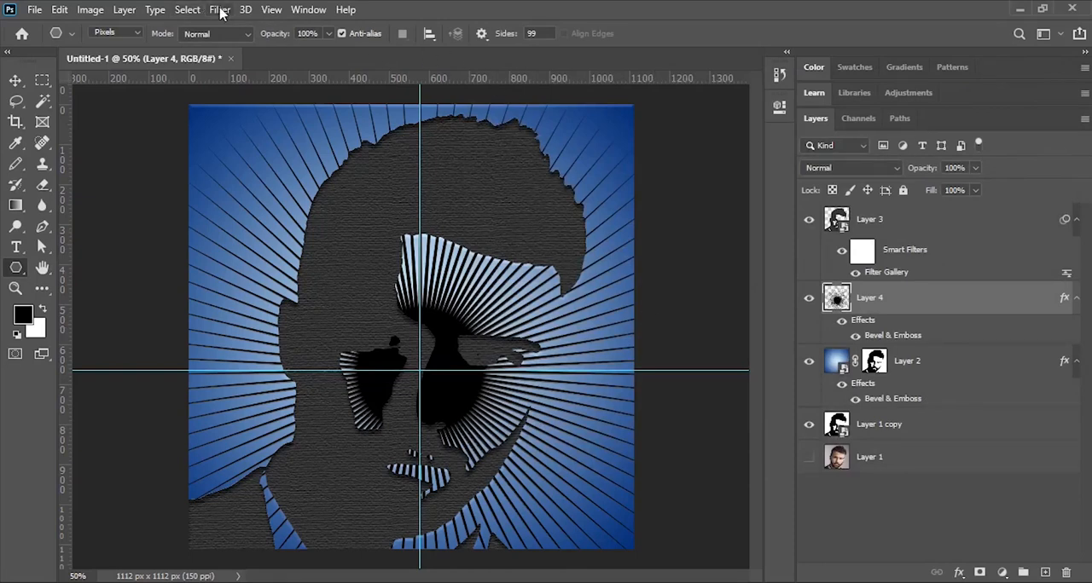
# - Clear the guides and add a layer mask to the star burst layer
pyautogui.click(272, 9)
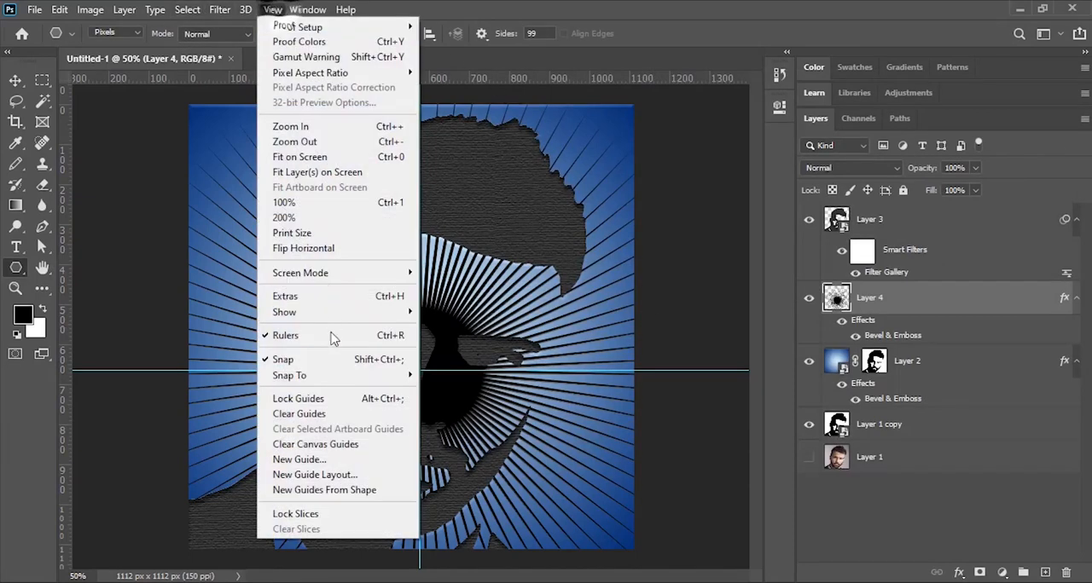
pyautogui.click(310, 414)
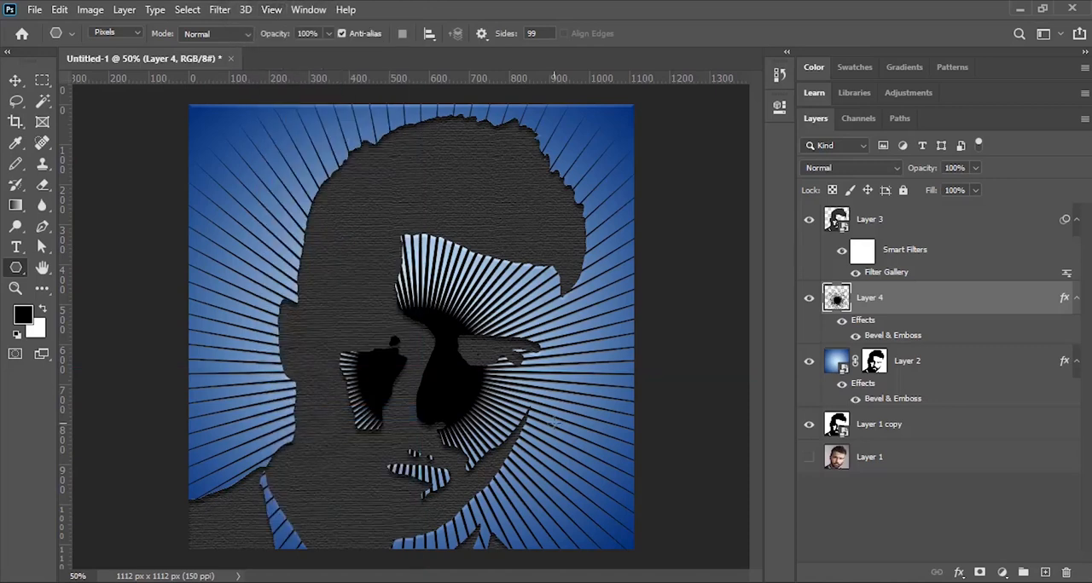
pyautogui.click(980, 574)
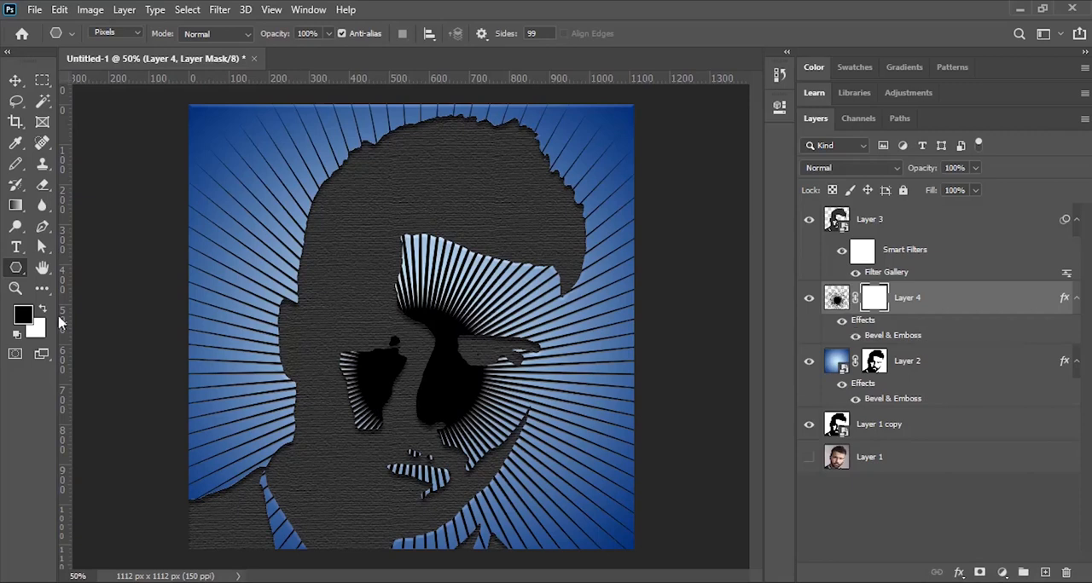
# - Paint black on the star layer's mask with an 80 px pencil to hide the rays over the man's face
pyautogui.click(18, 168)
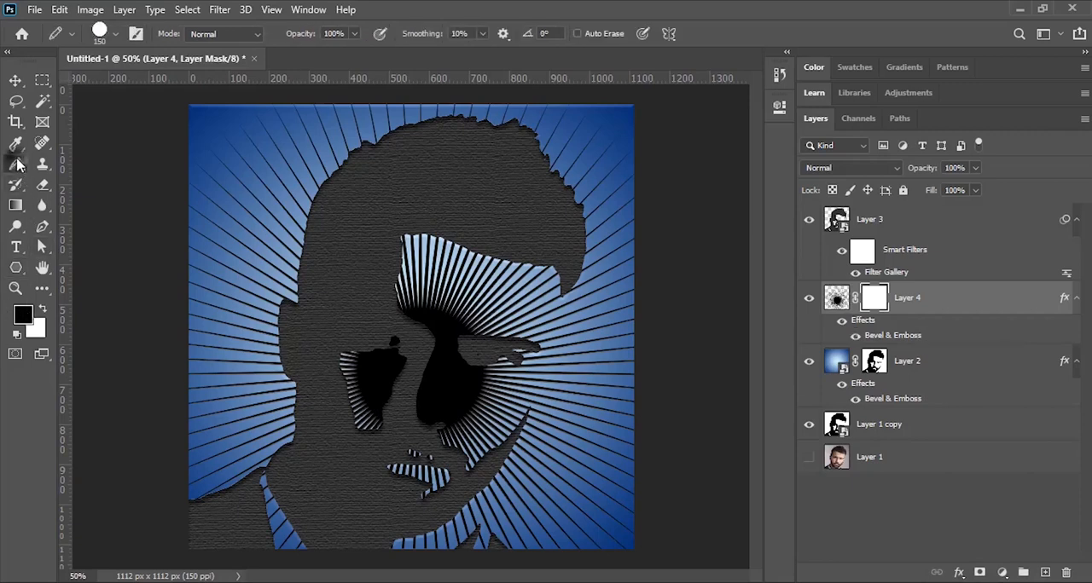
pyautogui.click(102, 36)
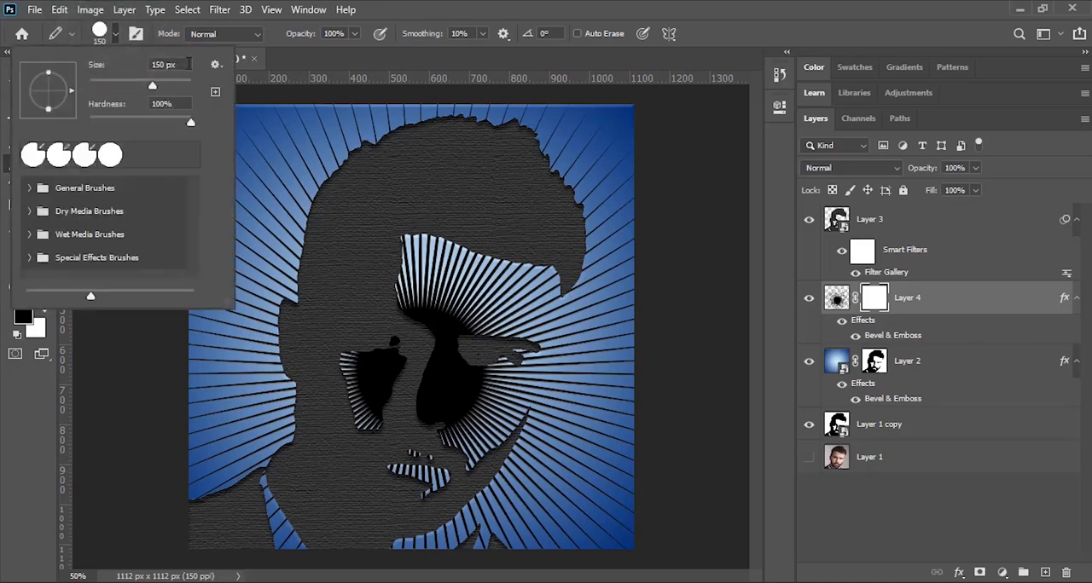
pyautogui.click(181, 64)
pyautogui.write('80')
pyautogui.press('Return')
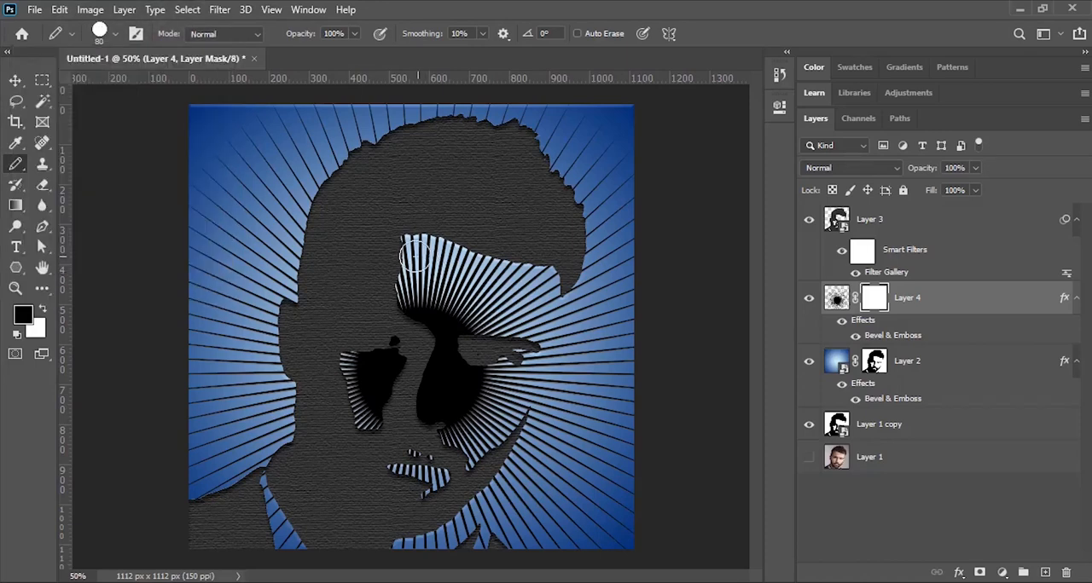
pyautogui.moveTo(413, 254)
pyautogui.mouseDown()
pyautogui.moveTo(411, 246)
pyautogui.moveTo(539, 278)
pyautogui.moveTo(546, 292)
pyautogui.moveTo(470, 320)
pyautogui.moveTo(506, 290)
pyautogui.moveTo(507, 303)
pyautogui.moveTo(419, 249)
pyautogui.moveTo(470, 397)
pyautogui.moveTo(550, 284)
pyautogui.moveTo(538, 329)
pyautogui.moveTo(445, 379)
pyautogui.moveTo(367, 400)
pyautogui.moveTo(431, 414)
pyautogui.moveTo(463, 256)
pyautogui.mouseUp()
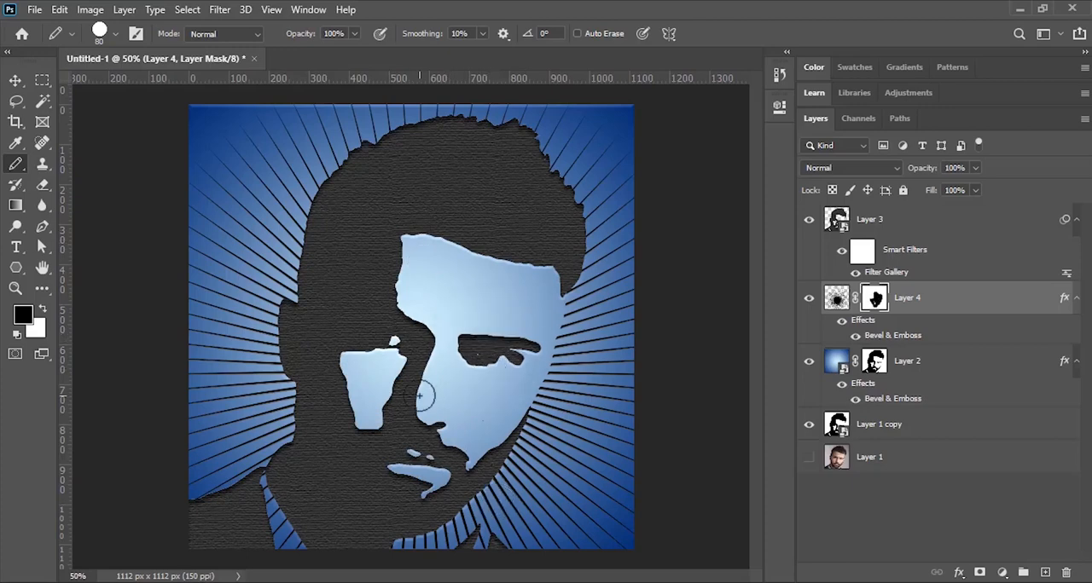
# - Add a new layer at the top of the stack and stamp all visible layers into it
pyautogui.click(985, 223)
pyautogui.click(1045, 572)
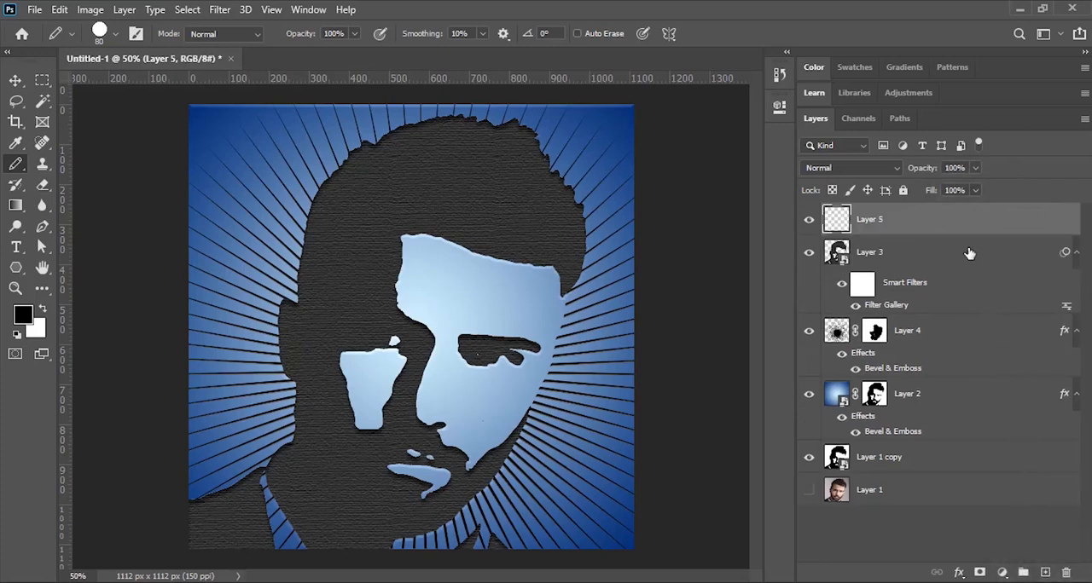
pyautogui.hotkey('ctrl', 'shift', 'alt', 'e')
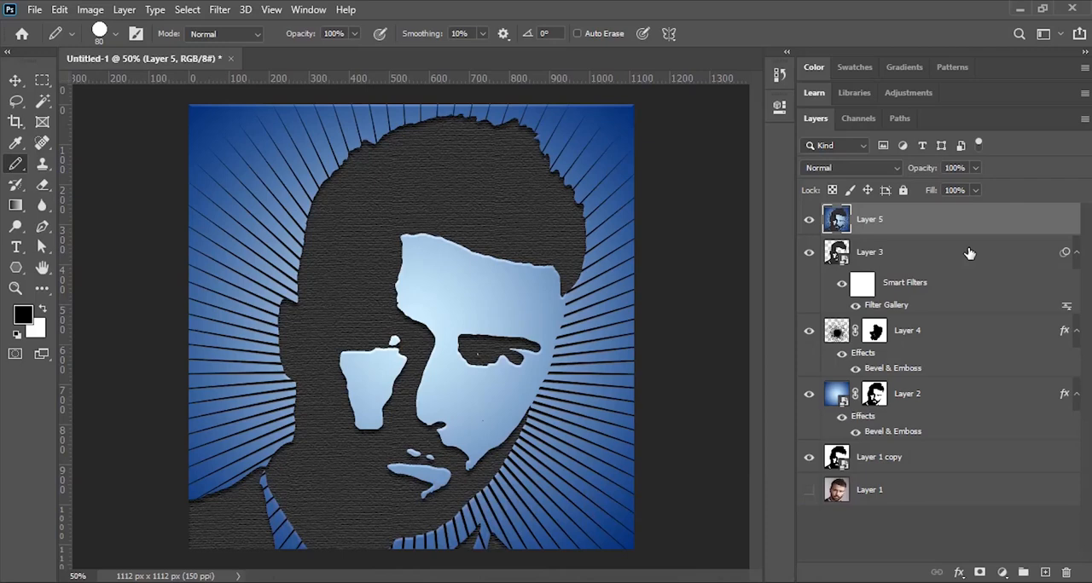
# - Scale the merged top layer proportionally to 102% and apply the transformation
pyautogui.hotkey('ctrl', 't')
pyautogui.click(332, 34)
pyautogui.write('102')
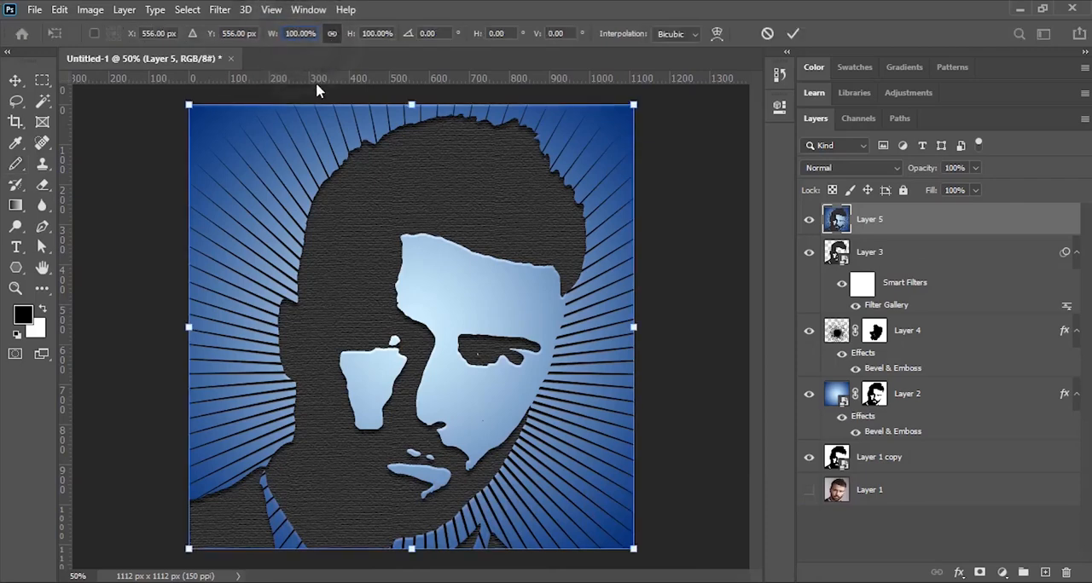
pyautogui.press('Return')
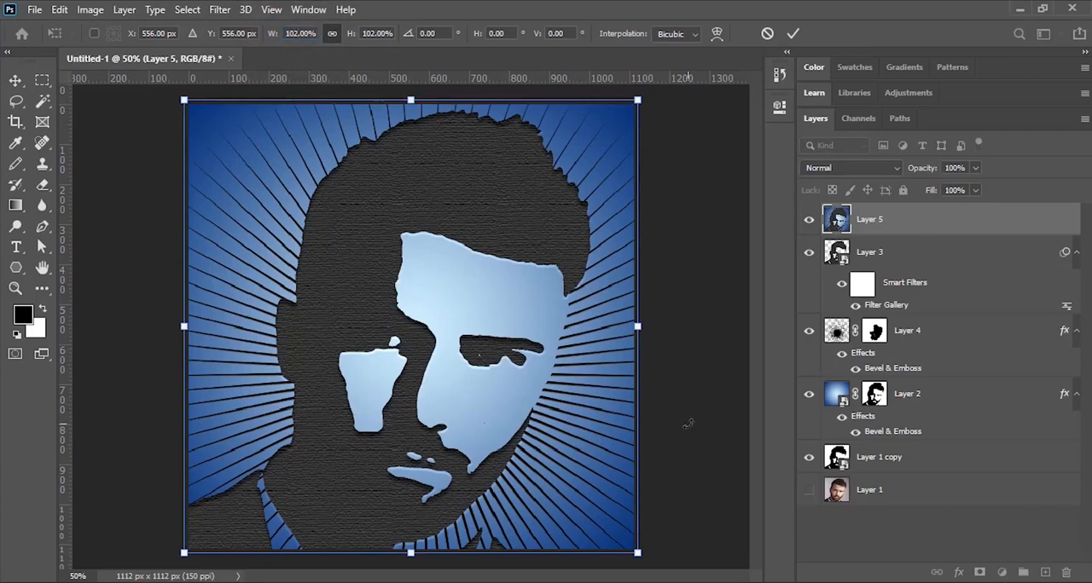
pyautogui.press('Return')
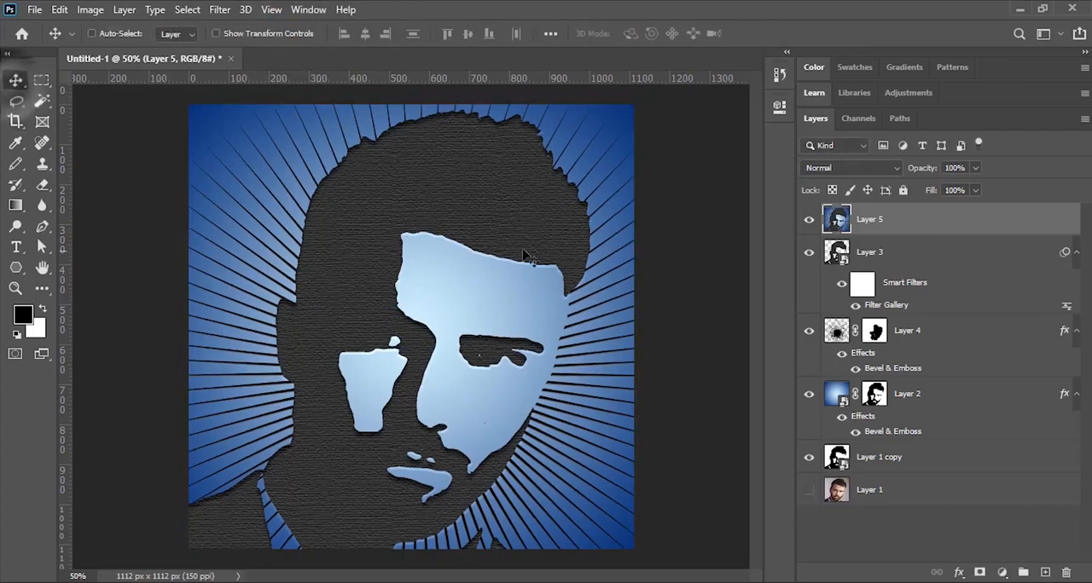